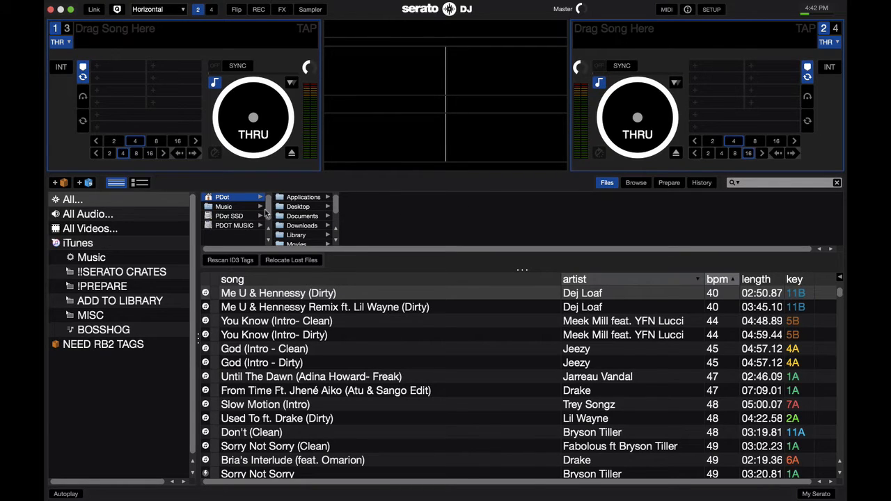
# Step: Open the iTunes folder inside the Music folder of the PDOT MUSIC drive in the file browser
pyautogui.scroll(-3, 301, 222)
pyautogui.scroll(3, 301, 221)
pyautogui.click(245, 226)
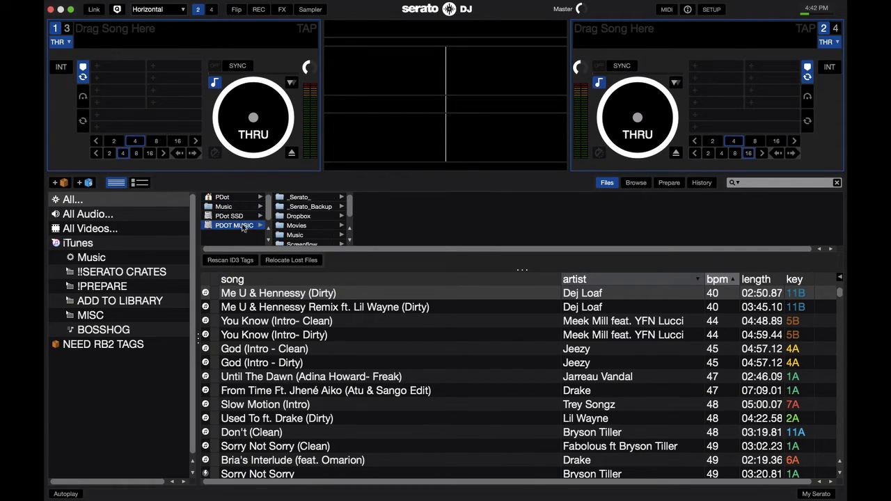
pyautogui.click(313, 235)
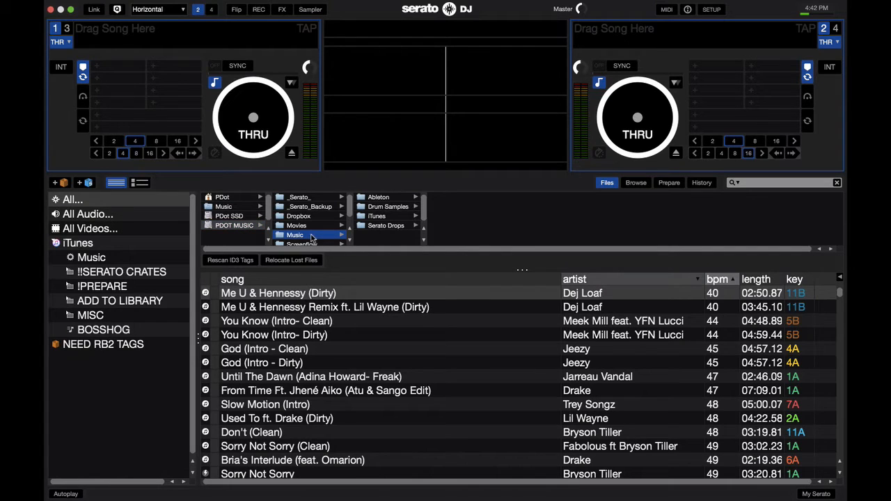
pyautogui.click(382, 215)
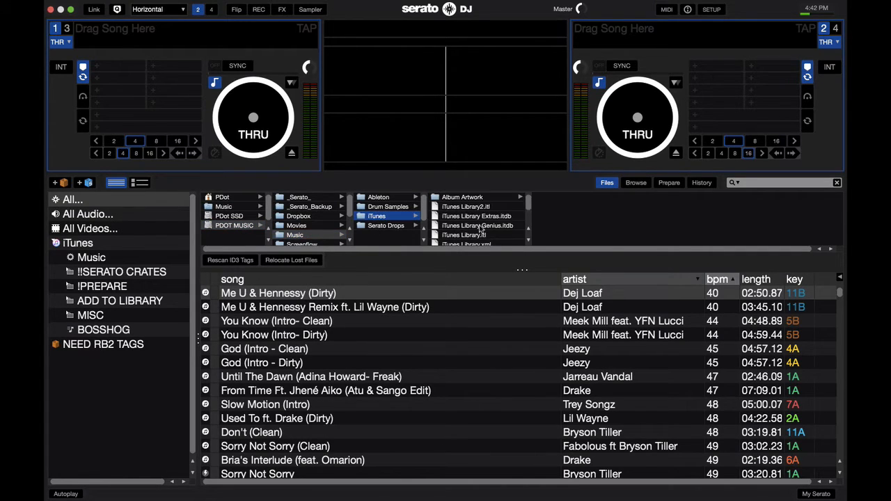
# Step: Open iTunes Media, the 2 Pac folder and its Top 500 album folder, and return to the start of the folder path
pyautogui.scroll(-2, 478, 224)
pyautogui.scroll(2, 476, 221)
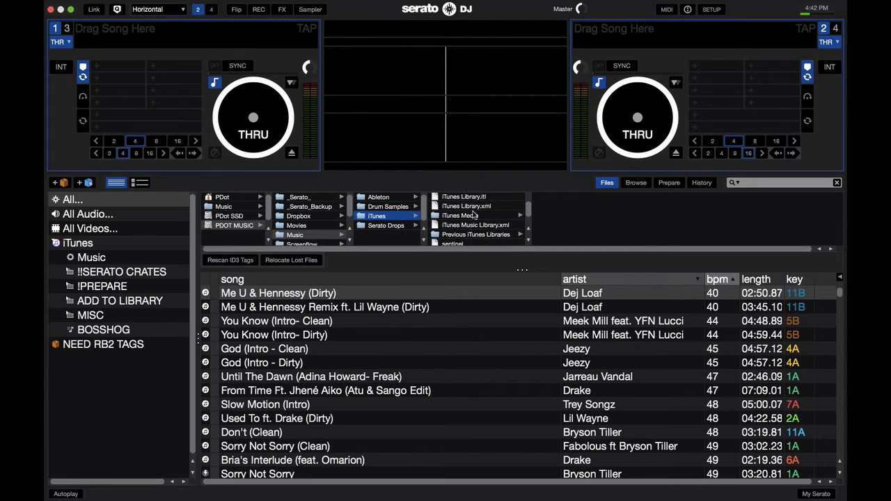
pyautogui.click(474, 217)
pyautogui.click(571, 225)
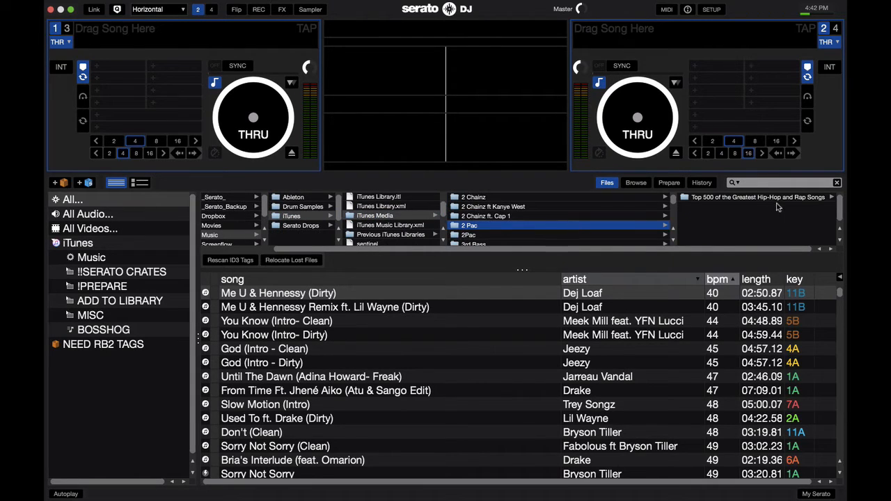
pyautogui.click(688, 199)
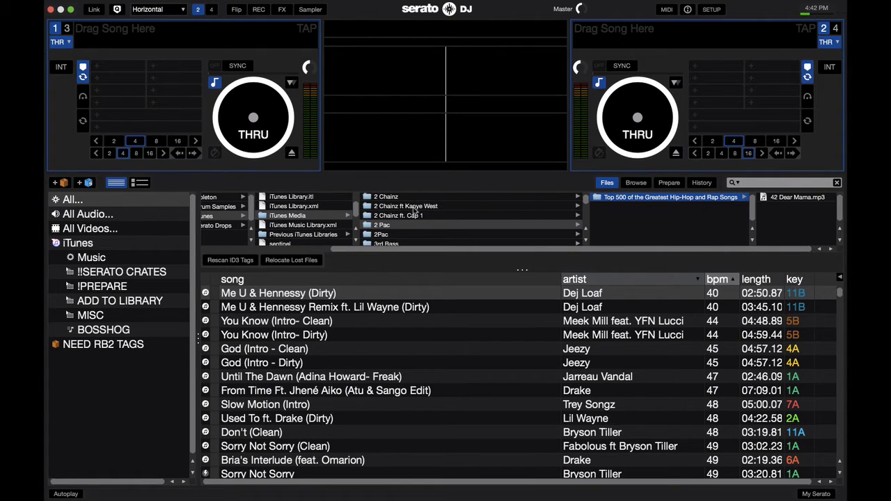
pyautogui.moveTo(336, 248); pyautogui.dragTo(190, 220)
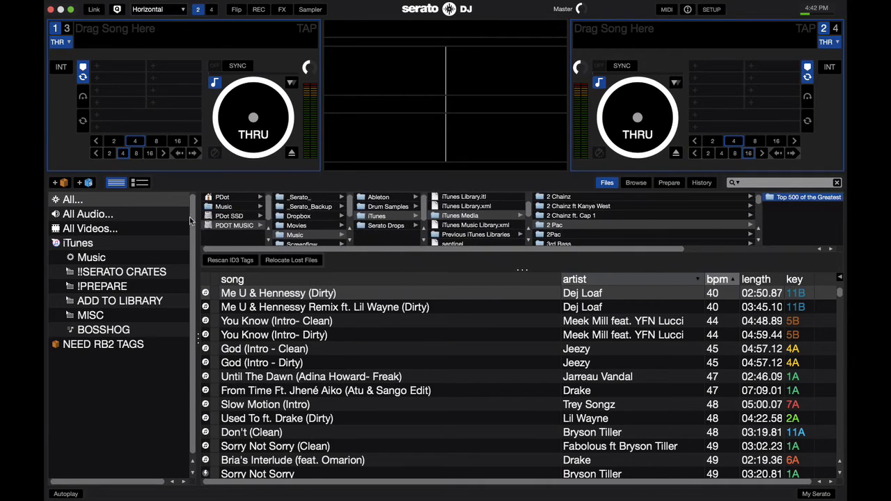
# Step: Switch the library from file view to Browse view and filter it by the genre 90s/house/garage/2-step
pyautogui.click(636, 183)
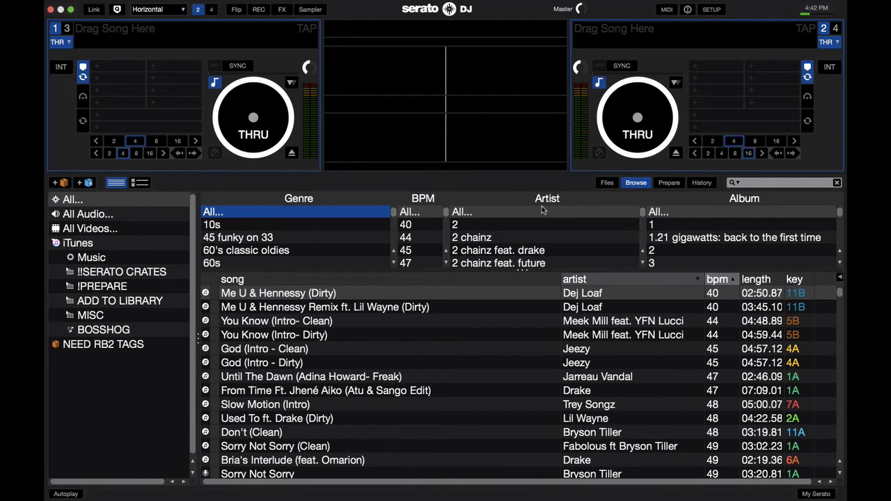
pyautogui.click(607, 183)
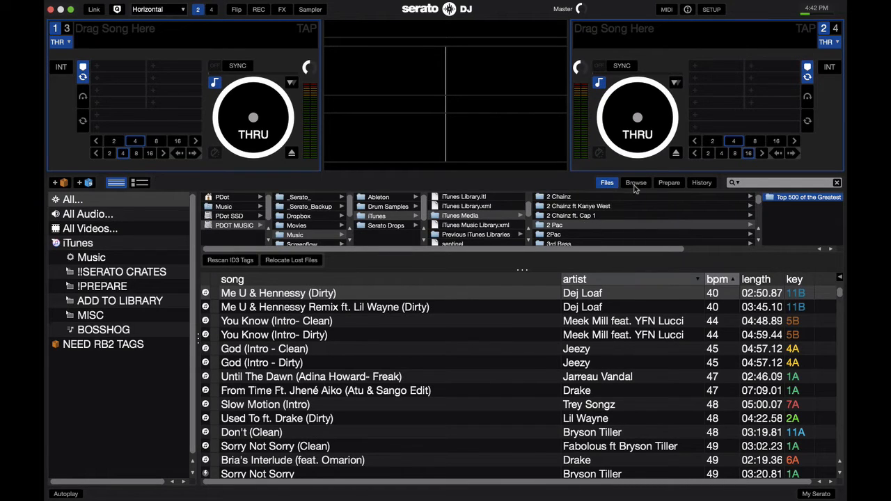
pyautogui.click(636, 185)
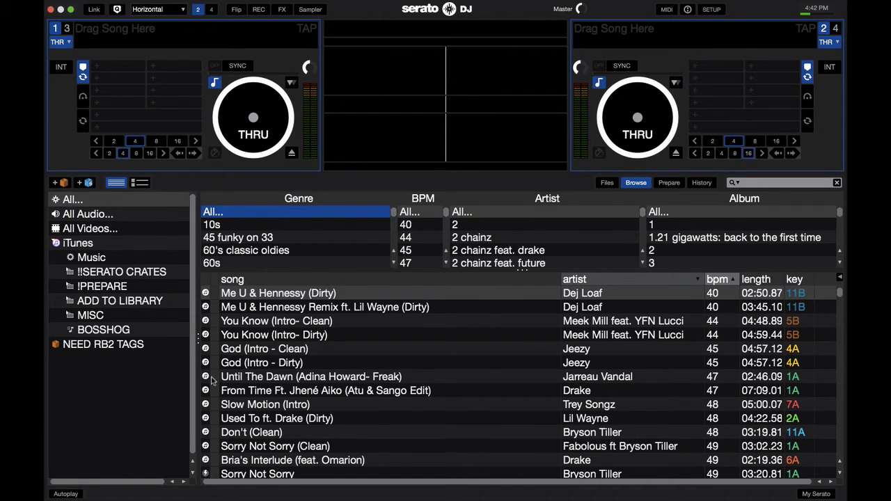
pyautogui.scroll(-3, 303, 246)
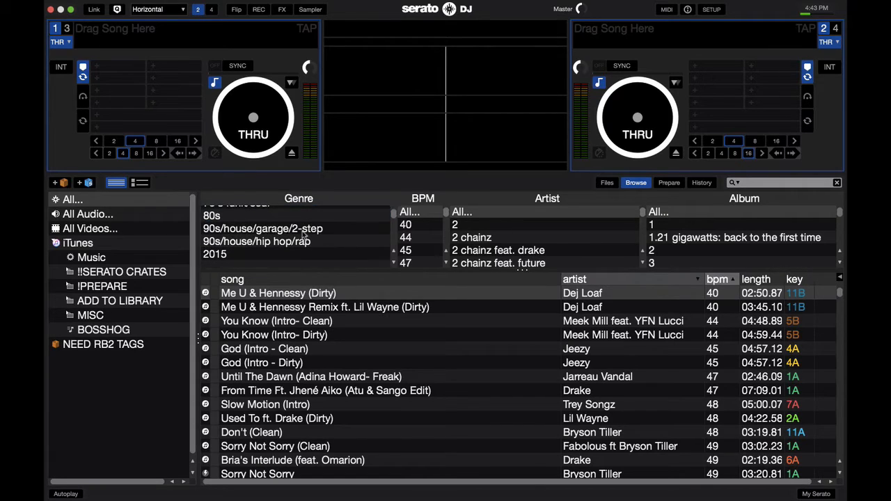
pyautogui.click(303, 230)
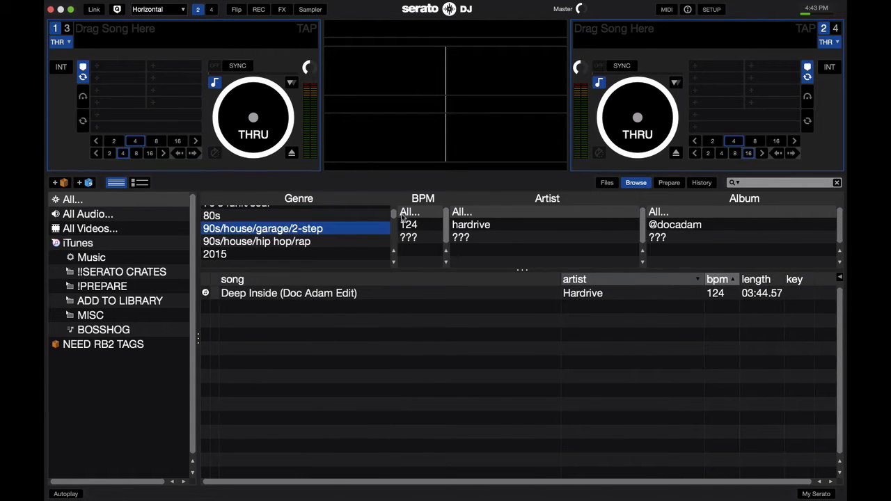
# Step: Change the genre filter to 45 funky on 33
pyautogui.scroll(2, 336, 222)
pyautogui.scroll(3, 336, 223)
pyautogui.click(323, 238)
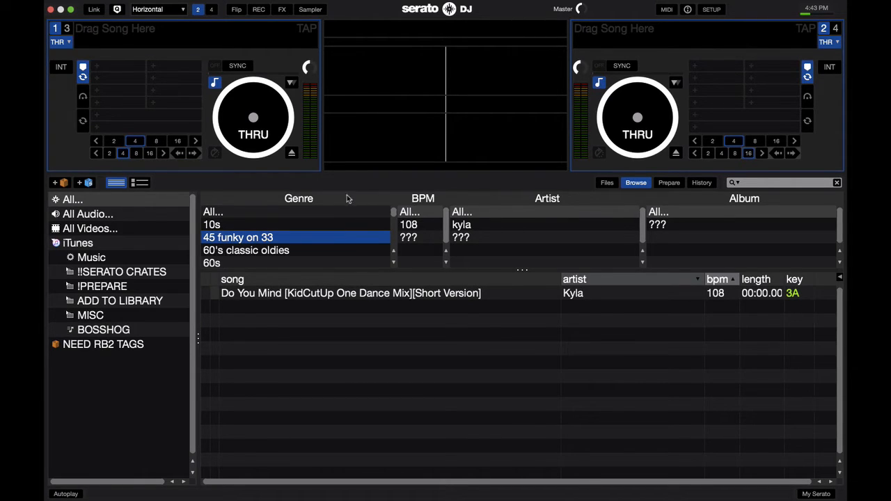
# Step: Filter the library to house tracks at 122 BPM
pyautogui.scroll(-3, 292, 231)
pyautogui.scroll(-5, 292, 230)
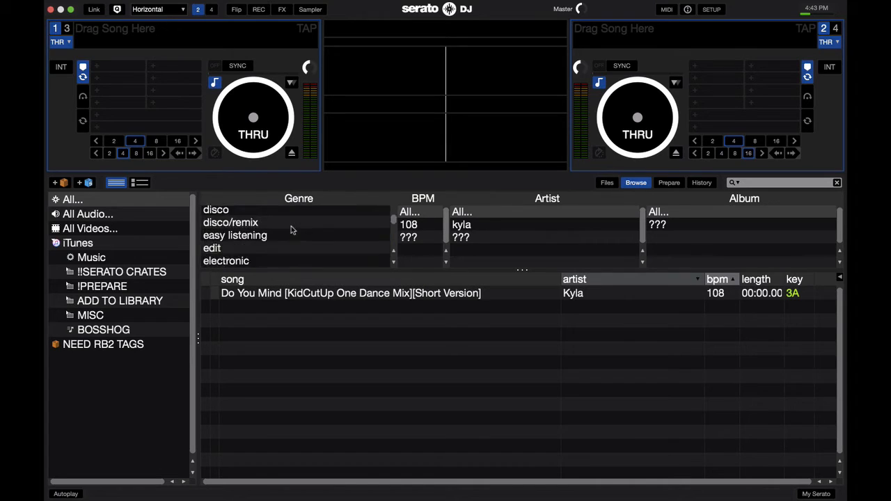
pyautogui.click(279, 232)
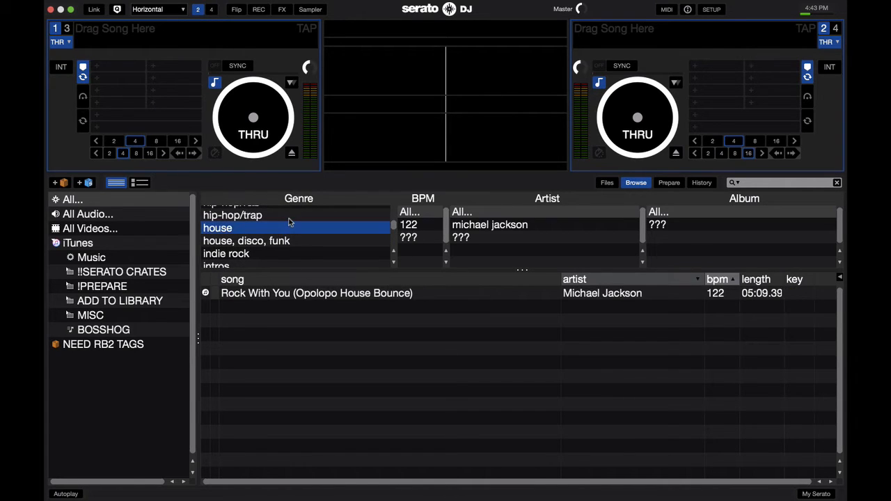
pyautogui.click(408, 225)
# Step: Change the genre filter to r&b and set the BPM filter to All
pyautogui.scroll(-6, 338, 228)
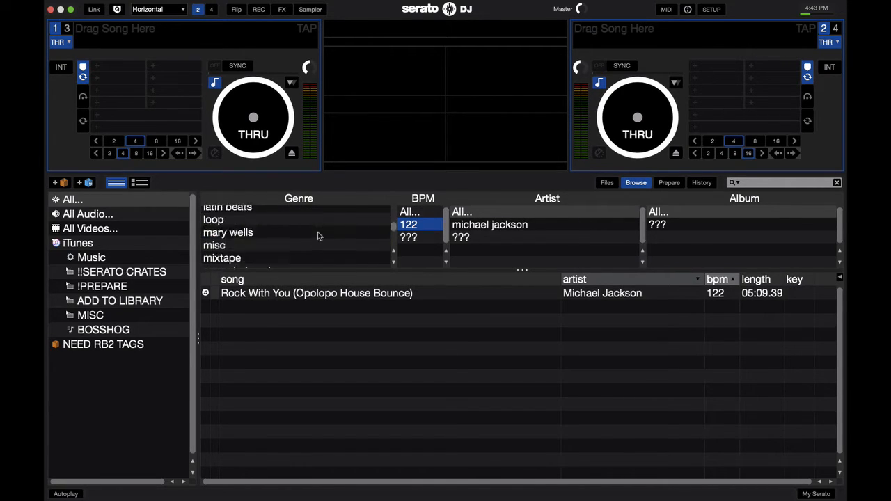
pyautogui.click(283, 239)
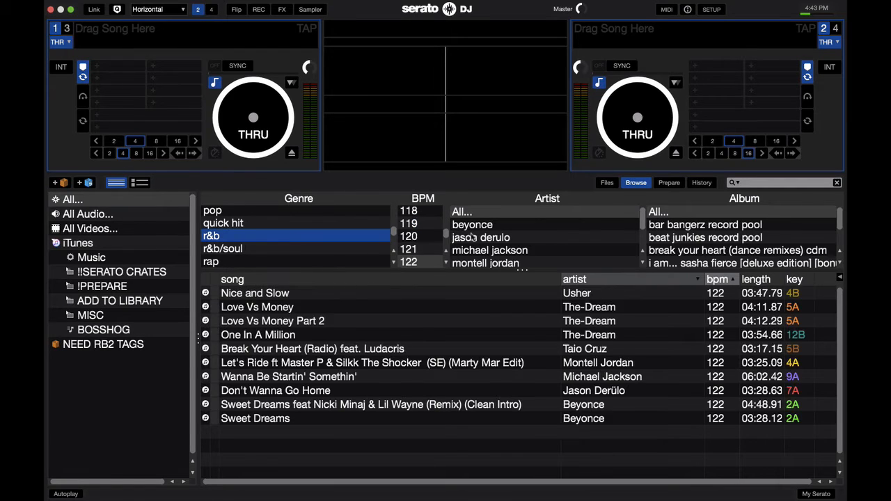
pyautogui.scroll(15, 415, 229)
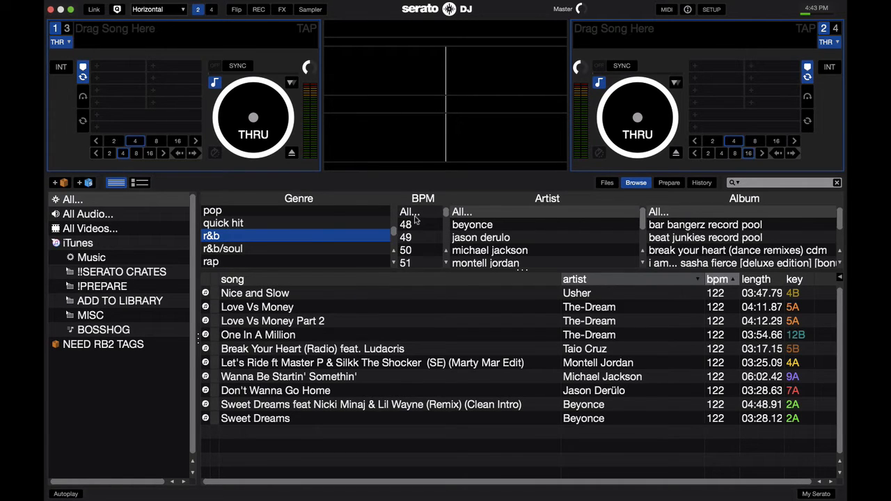
pyautogui.click(415, 213)
# Step: Filter the r&b tracks by artist amerie ft. eve, switch the artist to amy winehouse and look through the songs
pyautogui.scroll(-4, 520, 230)
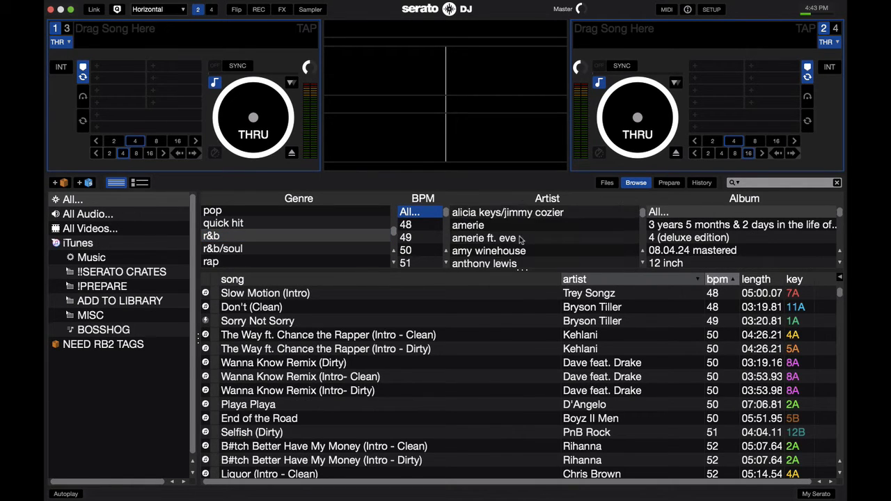
pyautogui.click(522, 238)
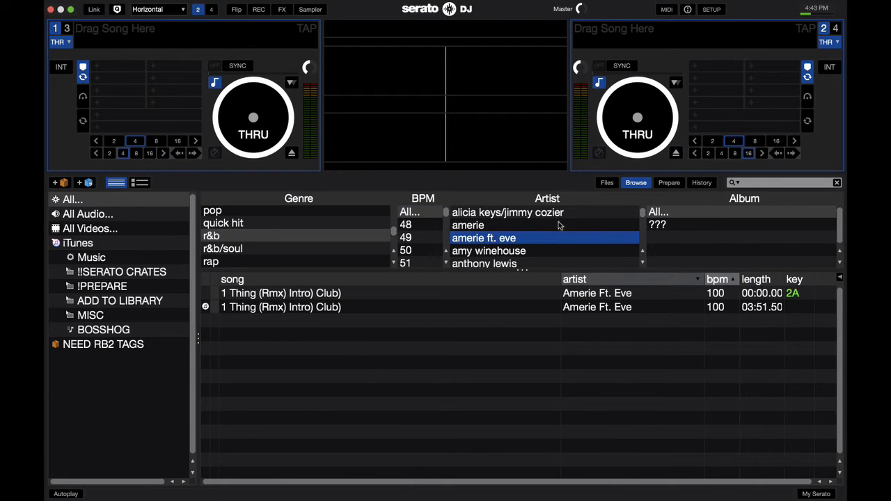
pyautogui.click(497, 252)
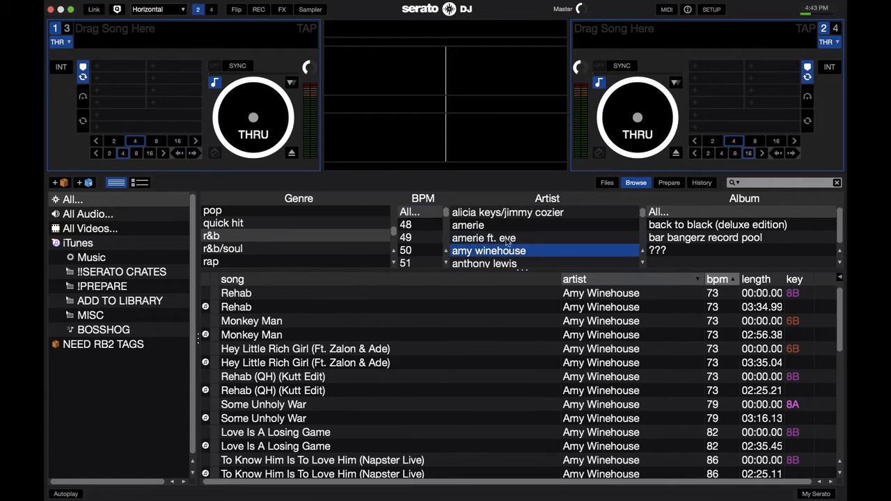
pyautogui.scroll(-5, 411, 364)
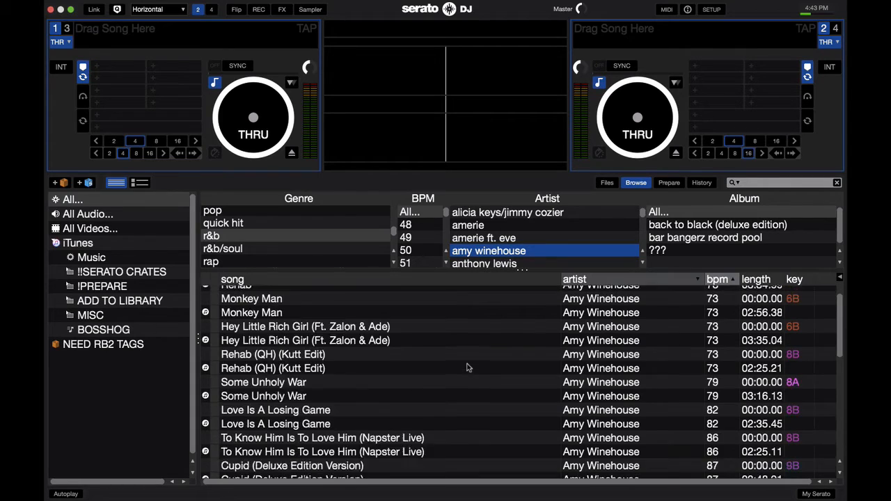
# Step: Reset the artist and album filters to All within the r&b genre and look through the full track list
pyautogui.click(285, 236)
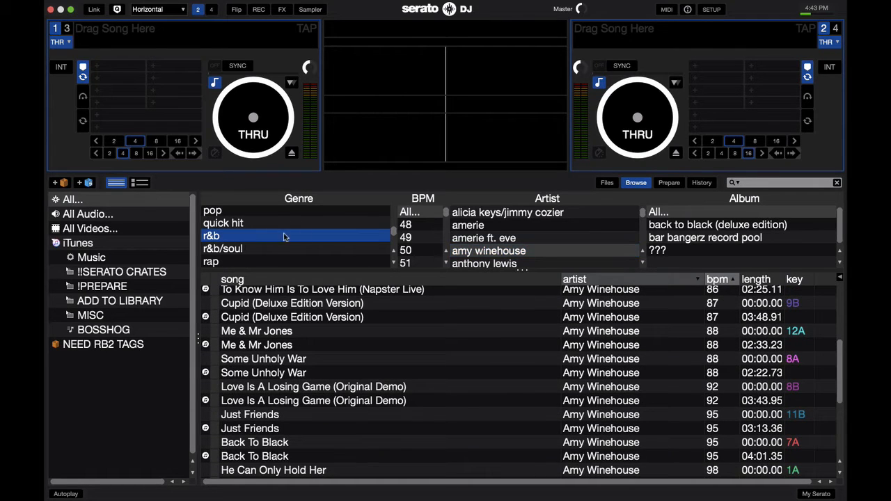
pyautogui.click(419, 212)
pyautogui.click(501, 211)
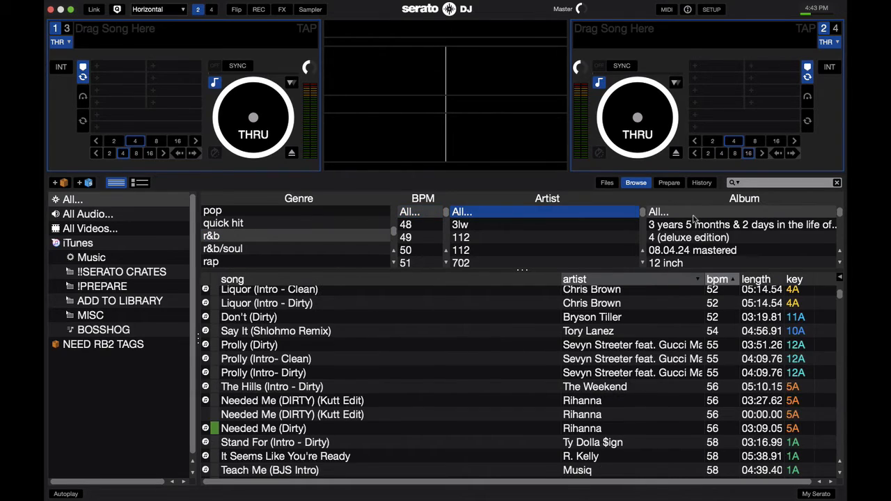
pyautogui.scroll(-20, 443, 337)
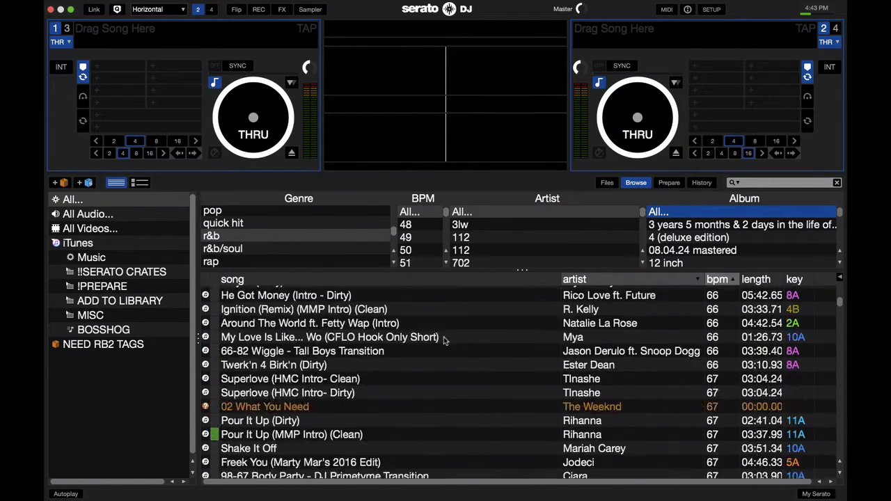
pyautogui.scroll(-5, 275, 246)
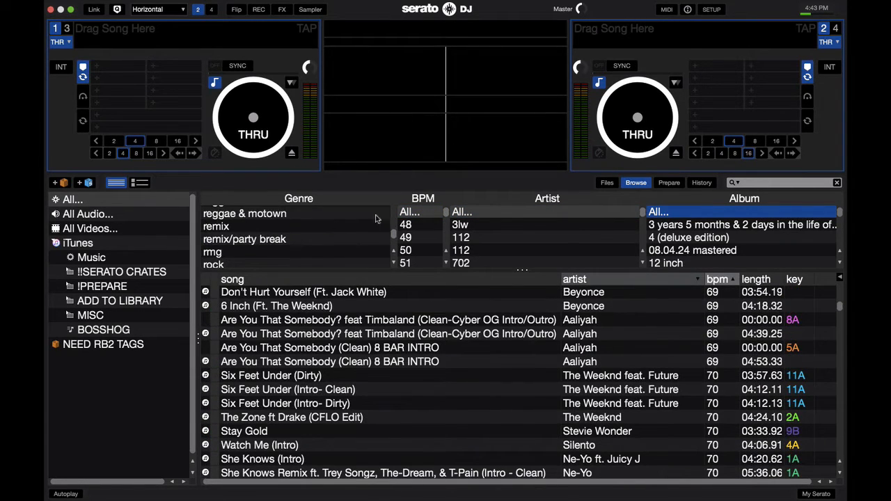
# Step: Reset the genre filter to All
pyautogui.scroll(15, 312, 217)
pyautogui.scroll(2, 312, 216)
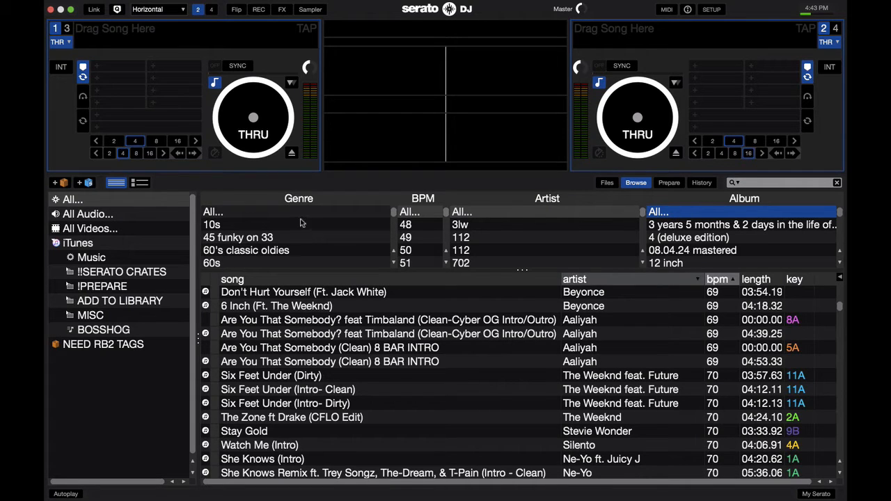
pyautogui.click(299, 216)
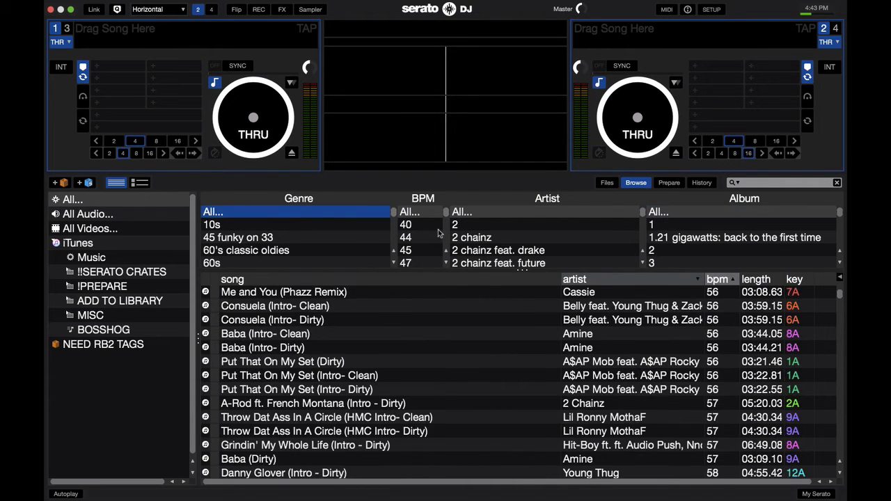
# Step: Filter the library by 40 BPM, switch to 55 BPM, and reset the BPM filter to All
pyautogui.click(421, 230)
pyautogui.scroll(-5, 421, 240)
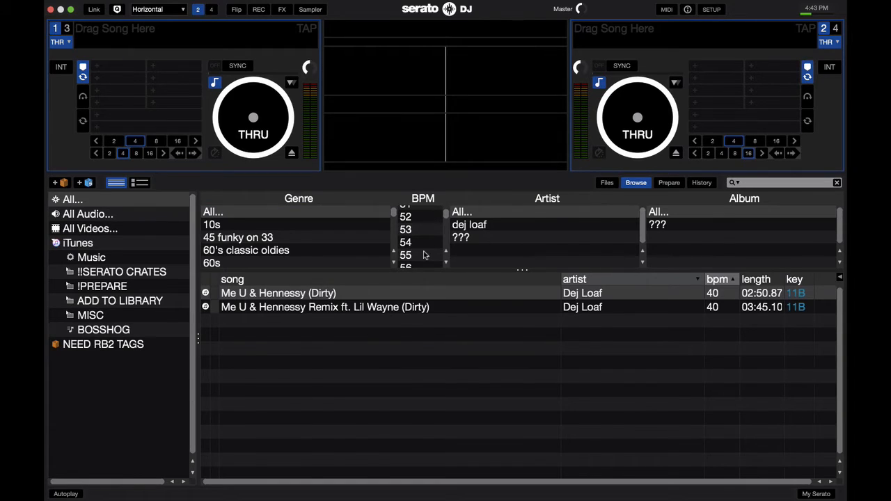
pyautogui.click(421, 254)
pyautogui.scroll(5, 423, 247)
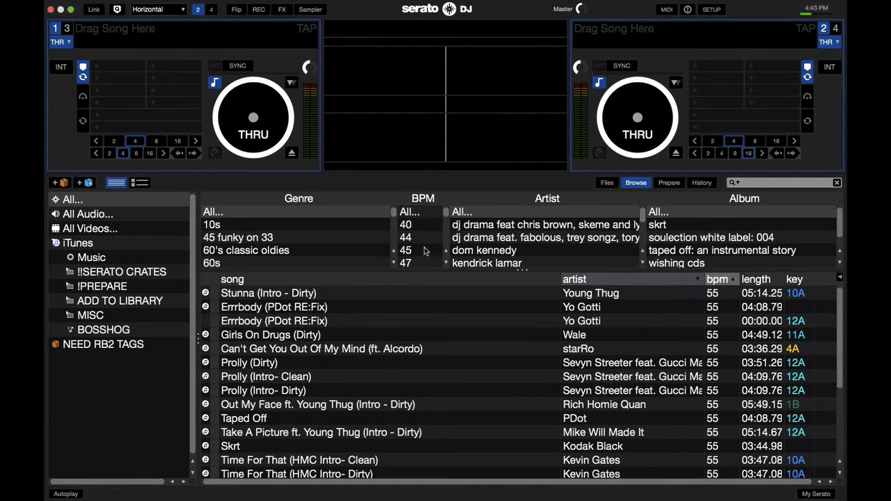
pyautogui.click(419, 212)
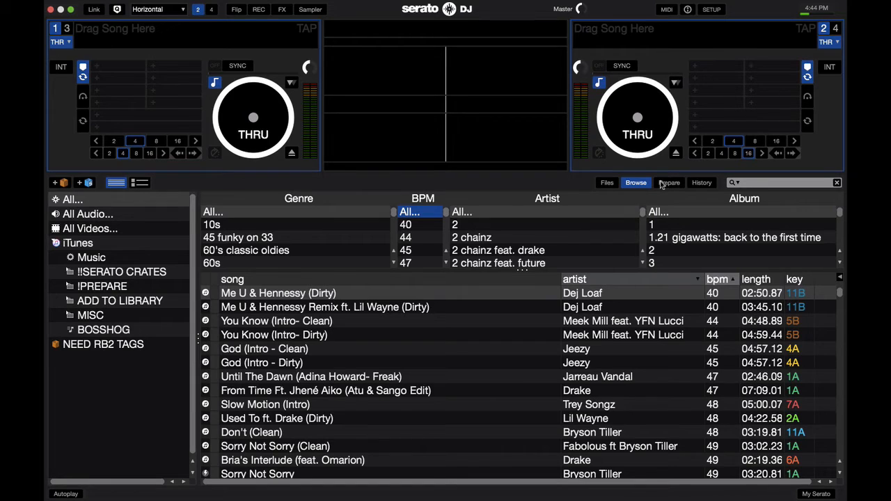
# Step: Show the play history in an enlarged list and look through the tracks of the 12/23/16 session under the last 7 days
pyautogui.click(696, 183)
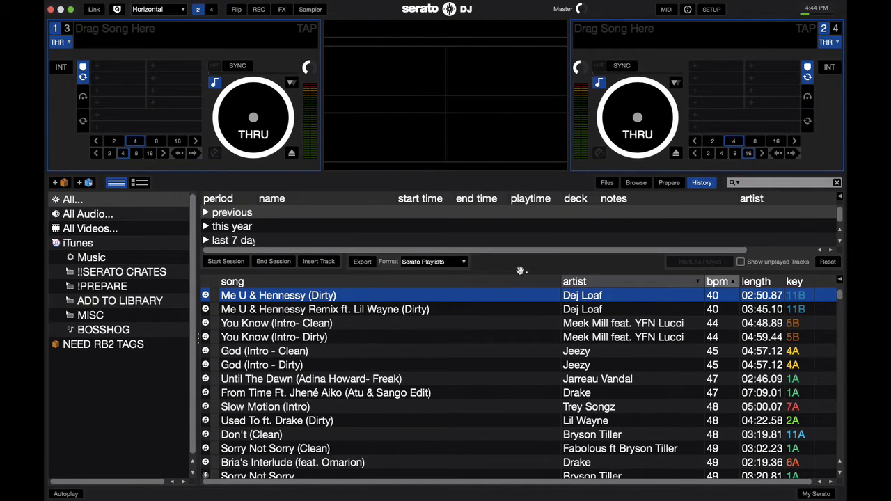
pyautogui.moveTo(520, 270); pyautogui.dragTo(531, 400)
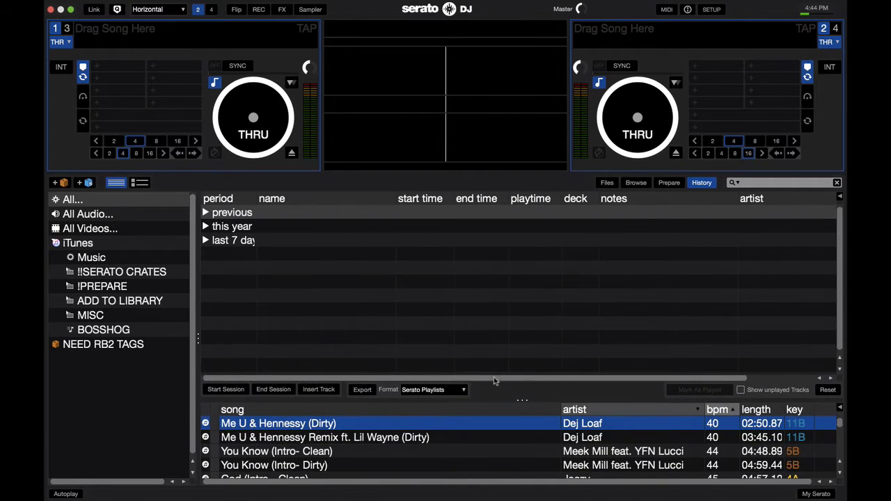
pyautogui.click(206, 240)
pyautogui.doubleClick(278, 255)
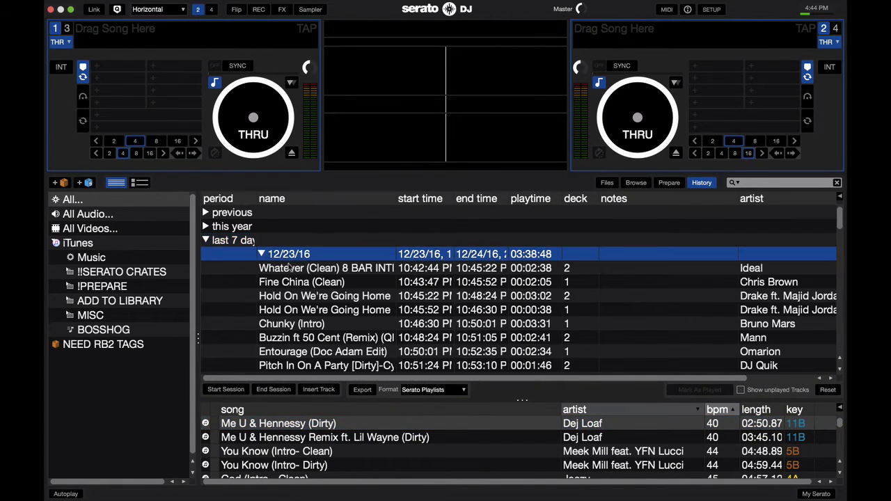
pyautogui.scroll(-4, 311, 282)
pyautogui.scroll(-8, 311, 281)
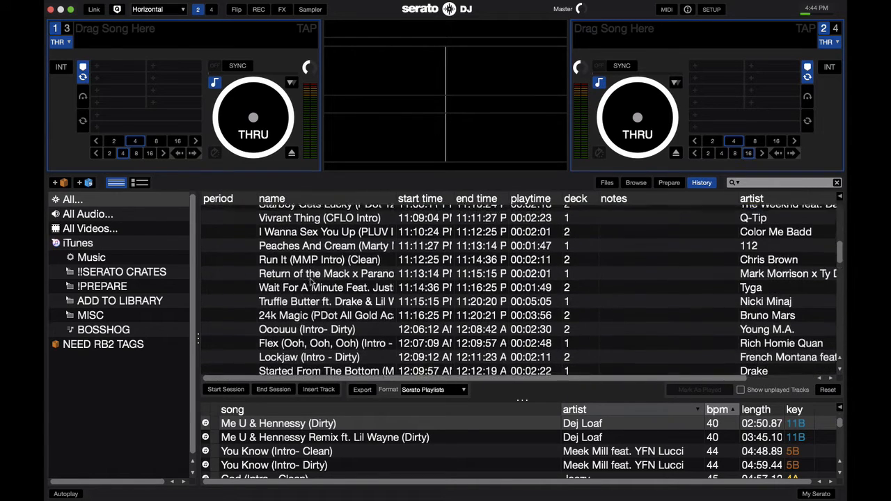
# Step: Collapse the 12/23/16 session in the history and expand the 12/27/16 and 12/24/16 sessions
pyautogui.scroll(15, 311, 281)
pyautogui.click(261, 254)
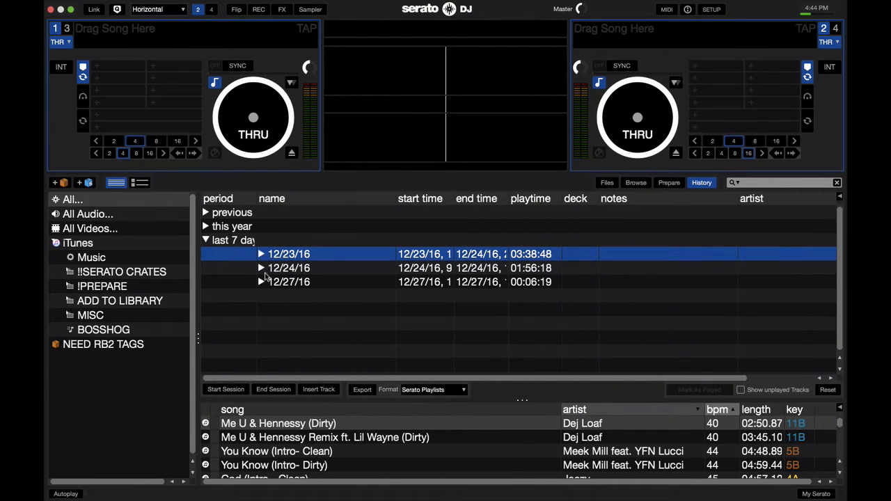
pyautogui.click(261, 282)
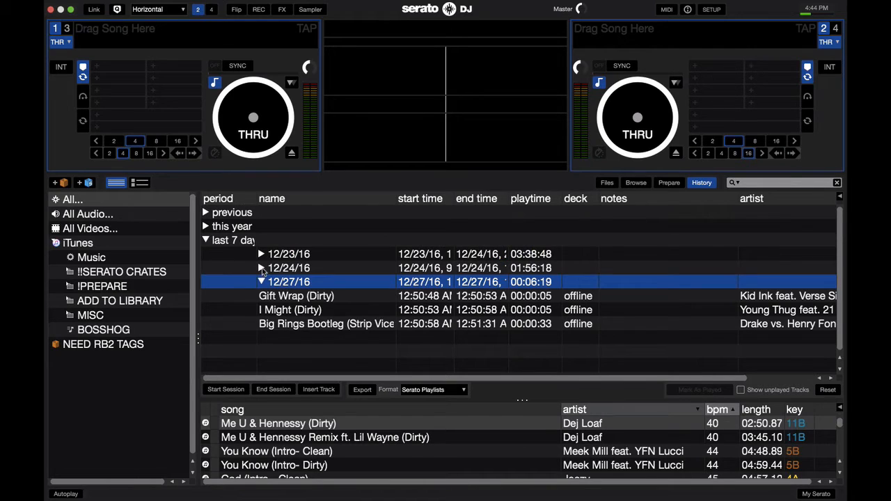
pyautogui.click(261, 268)
# Step: Look through the tracks of the 12/24/16 session and widen the name column so longer titles fit
pyautogui.scroll(-2, 317, 313)
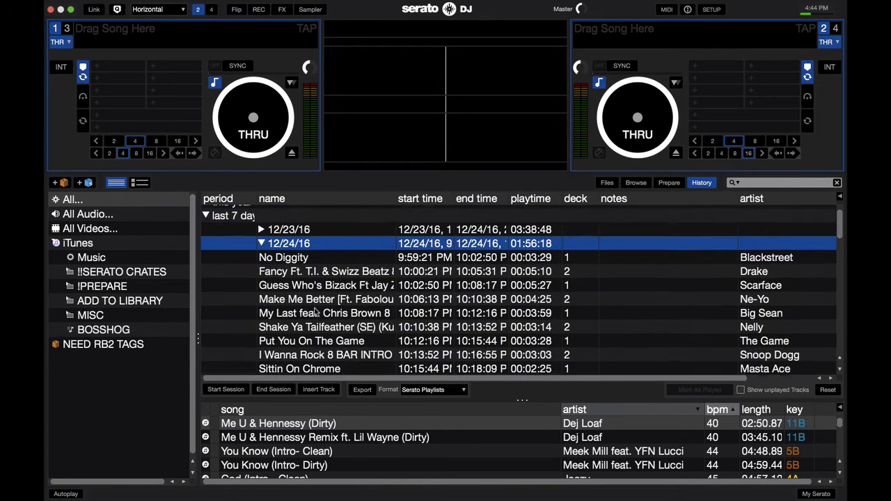
pyautogui.scroll(2, 317, 313)
pyautogui.scroll(-5, 316, 313)
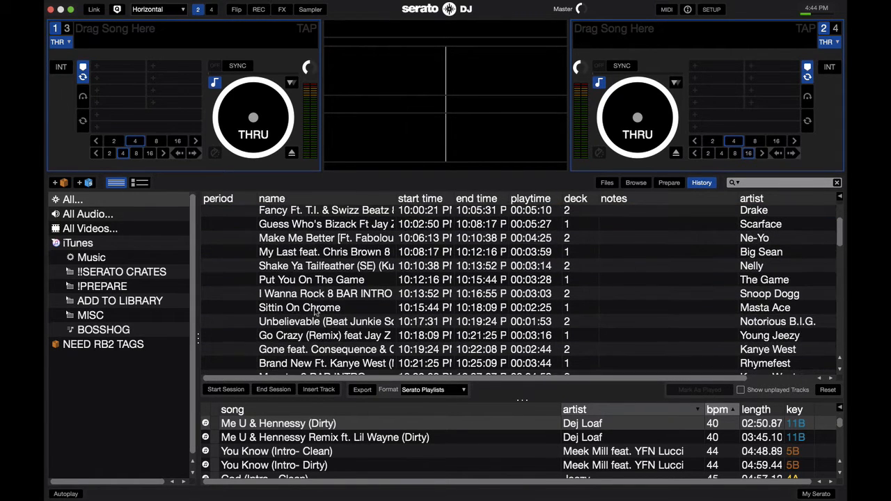
pyautogui.scroll(-10, 320, 306)
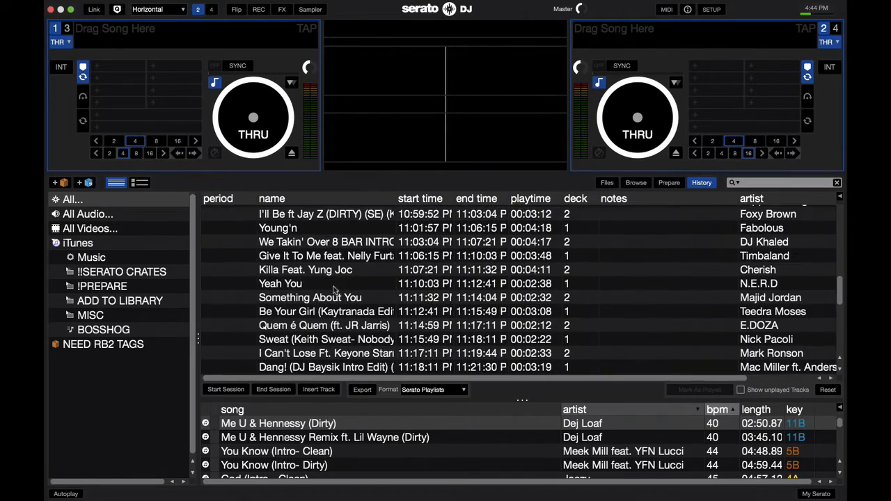
pyautogui.moveTo(395, 198); pyautogui.dragTo(441, 201)
pyautogui.scroll(5, 378, 234)
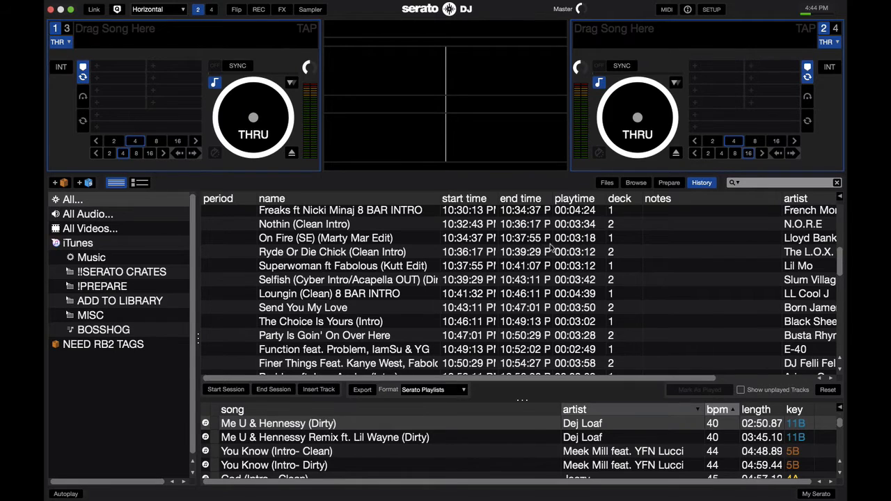
# Step: Review the 12/24/16 session's track list, examining the song order, start and end times, playtimes and decks
pyautogui.hscroll(1, 553, 248)
pyautogui.scroll(-1, 607, 220)
pyautogui.hscroll(-1, 607, 221)
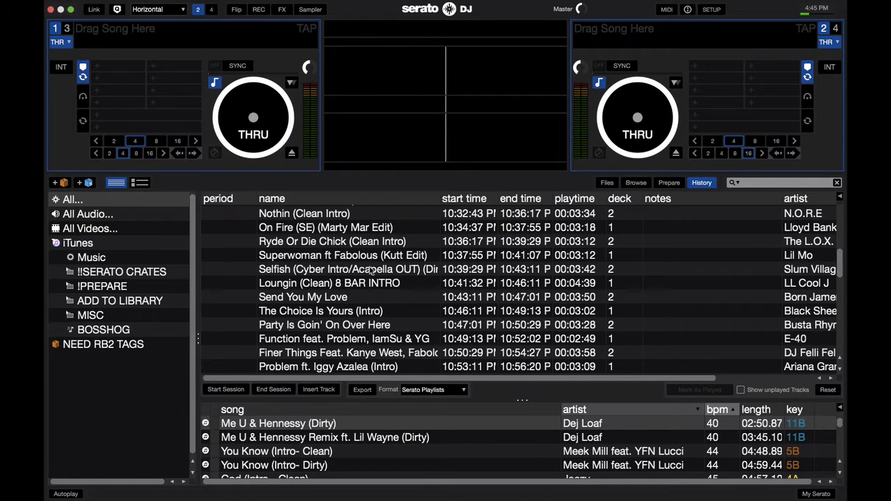
pyautogui.scroll(1, 369, 270)
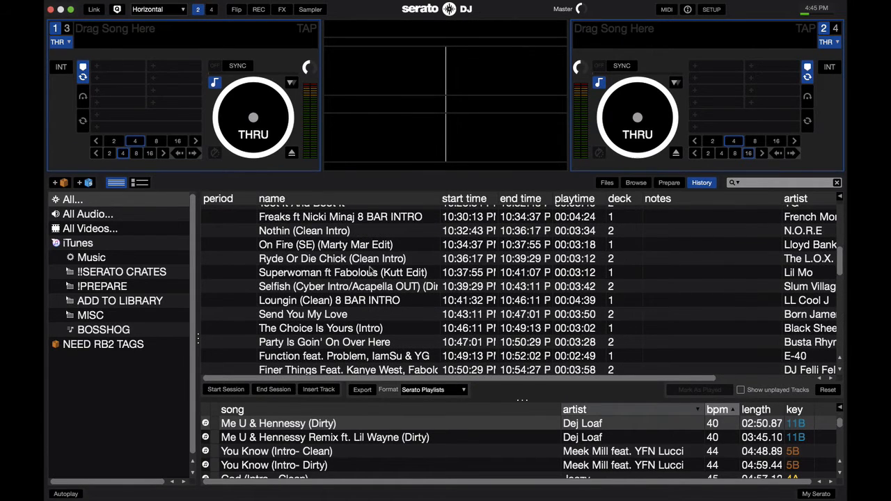
pyautogui.scroll(15, 370, 270)
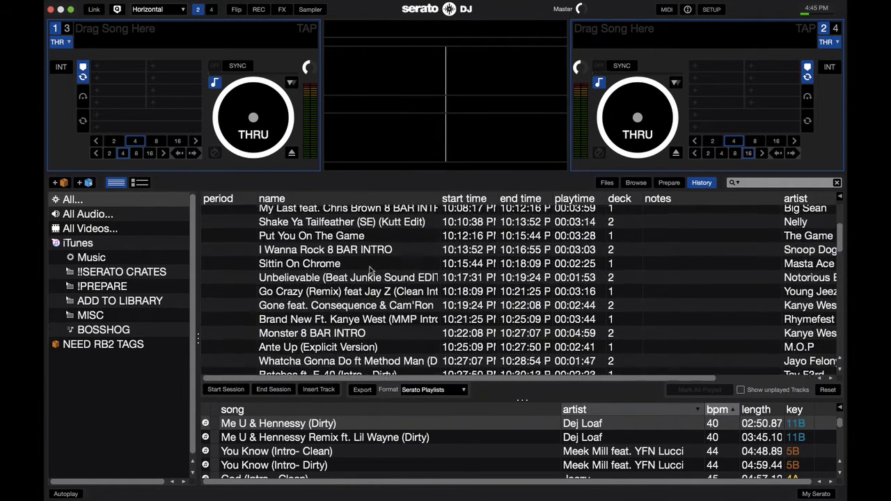
pyautogui.scroll(-20, 370, 270)
pyautogui.scroll(-12, 370, 270)
pyautogui.scroll(10, 370, 270)
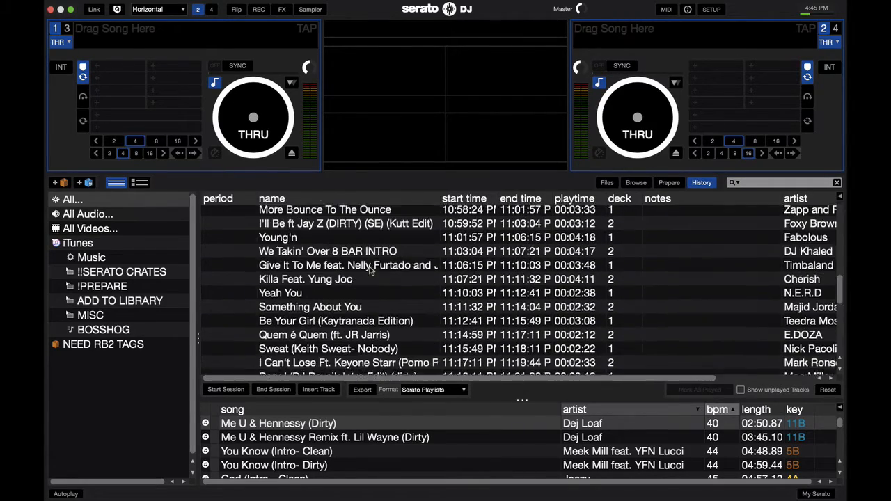
pyautogui.scroll(-3, 369, 270)
pyautogui.scroll(-1, 370, 270)
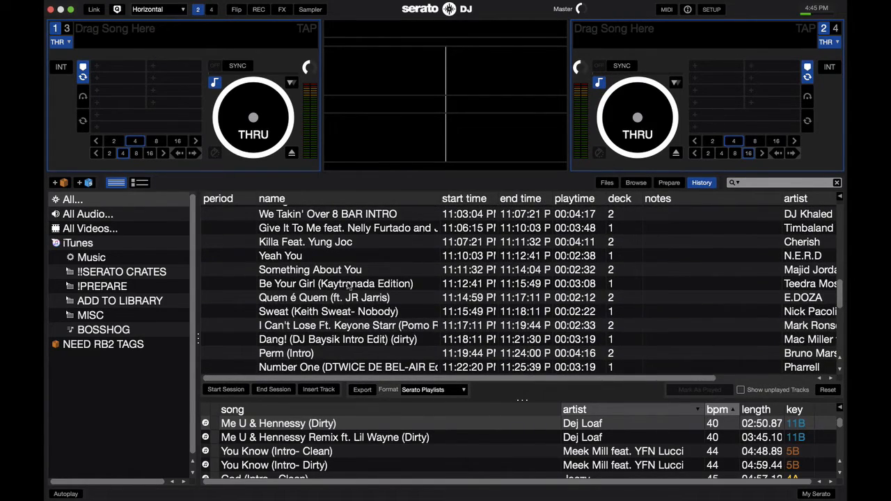
pyautogui.scroll(20, 395, 310)
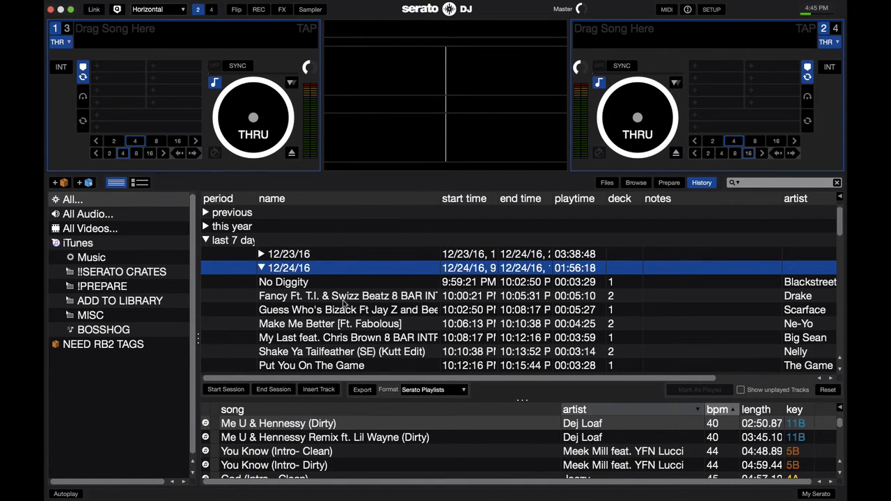
pyautogui.scroll(-10, 343, 304)
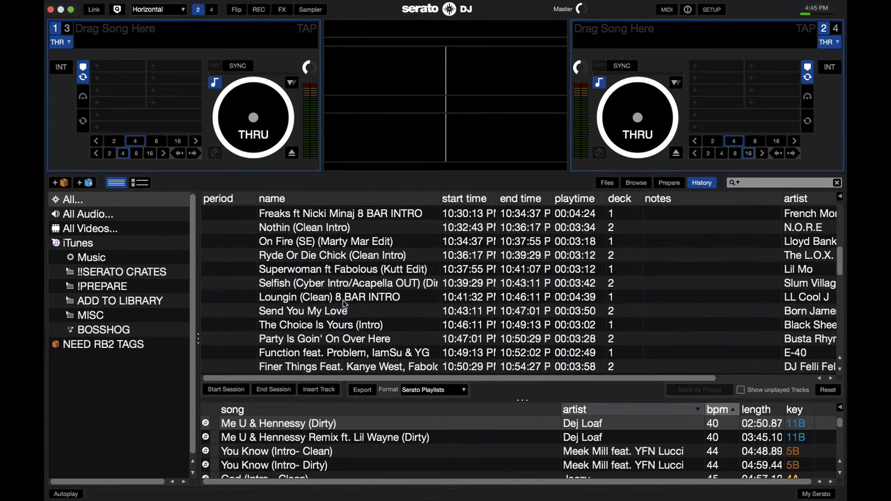
pyautogui.scroll(10, 343, 304)
pyautogui.scroll(-15, 343, 303)
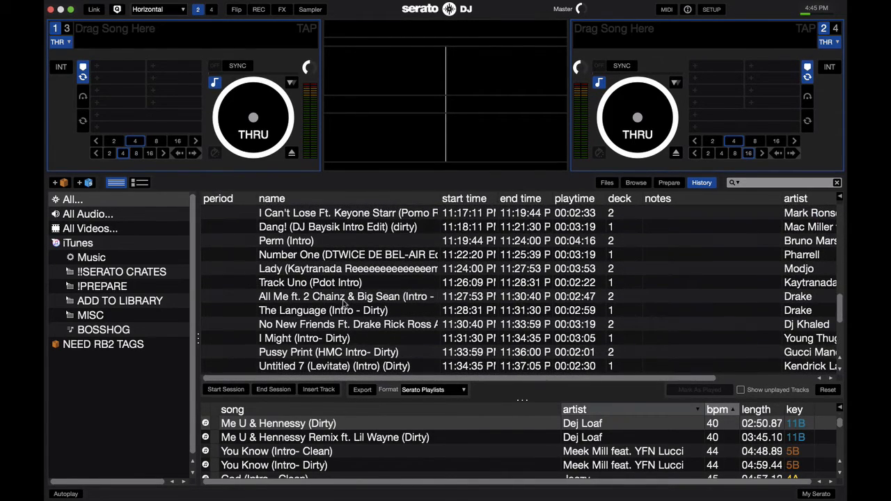
pyautogui.scroll(-5, 343, 305)
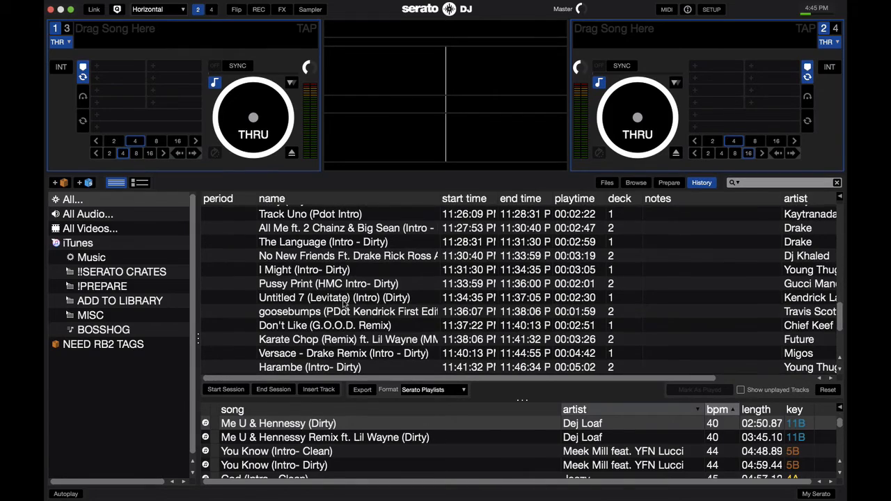
# Step: Collapse the 12/24/16 and 12/27/16 sessions in the history list
pyautogui.scroll(20, 343, 304)
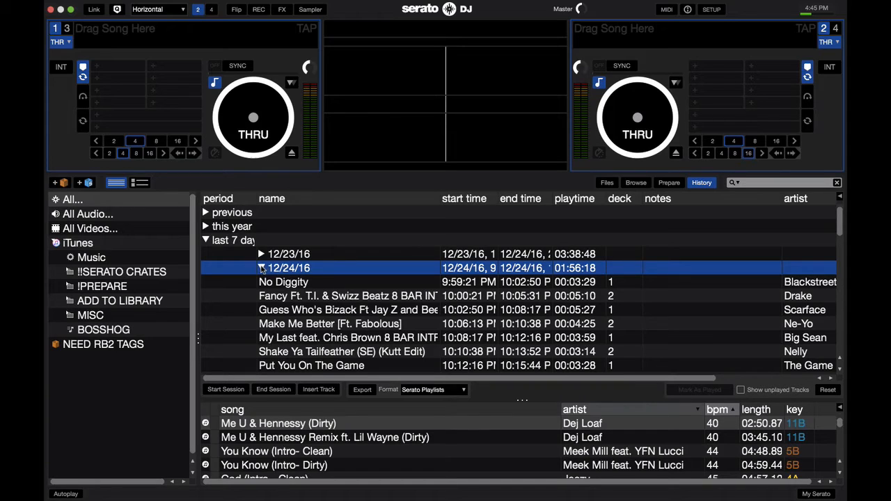
pyautogui.click(262, 268)
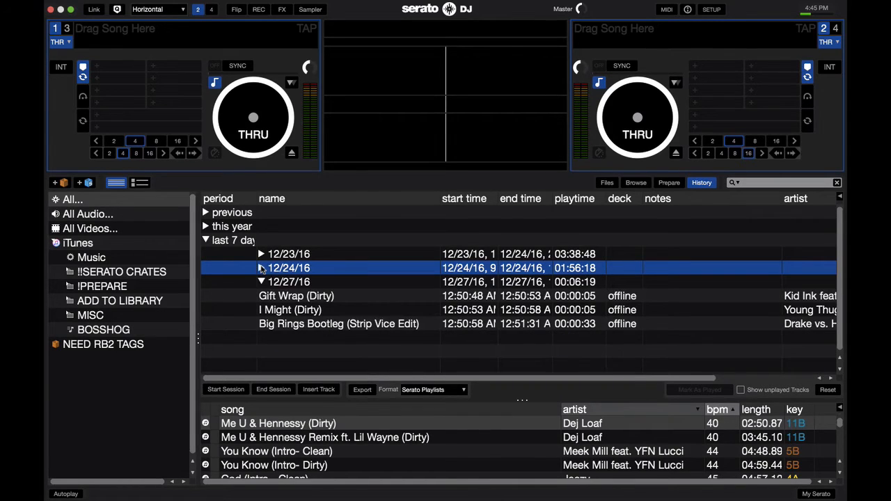
pyautogui.click(261, 282)
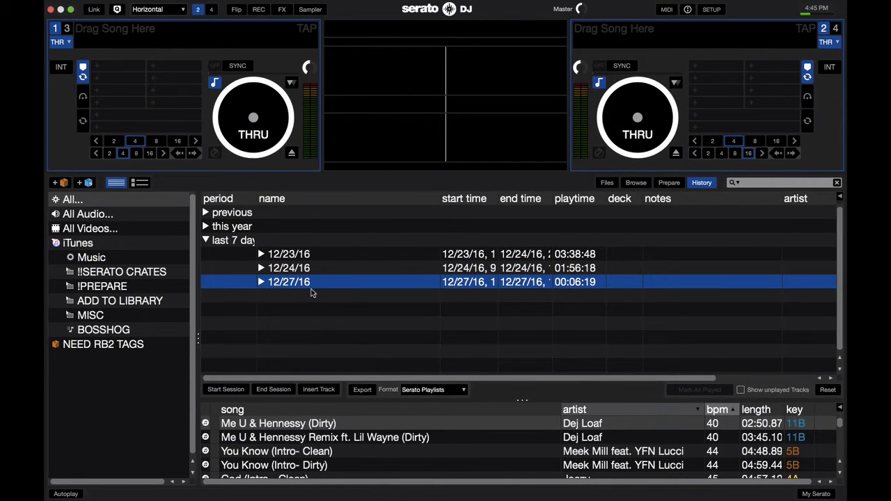
# Step: Expand the 12/24/16 session, select its third track, and view the available export formats without changing the Serato Playlists option
pyautogui.click(262, 268)
pyautogui.click(376, 313)
pyautogui.scroll(-5, 376, 313)
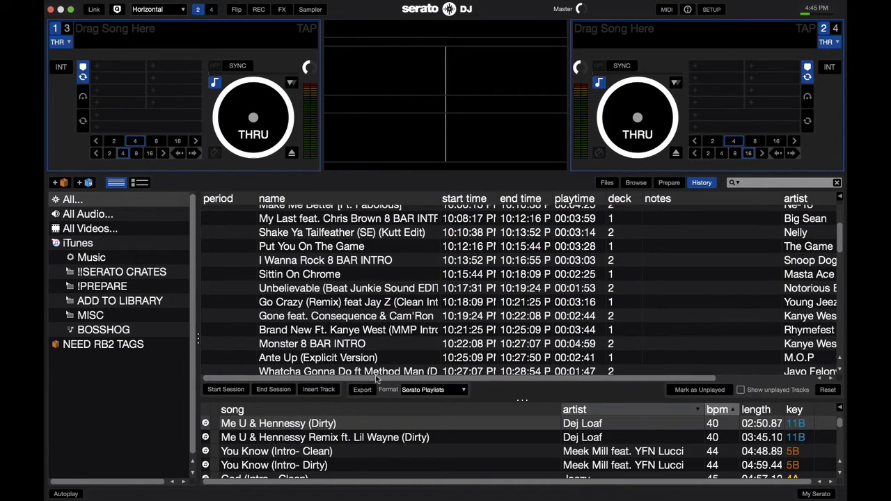
pyautogui.click(446, 391)
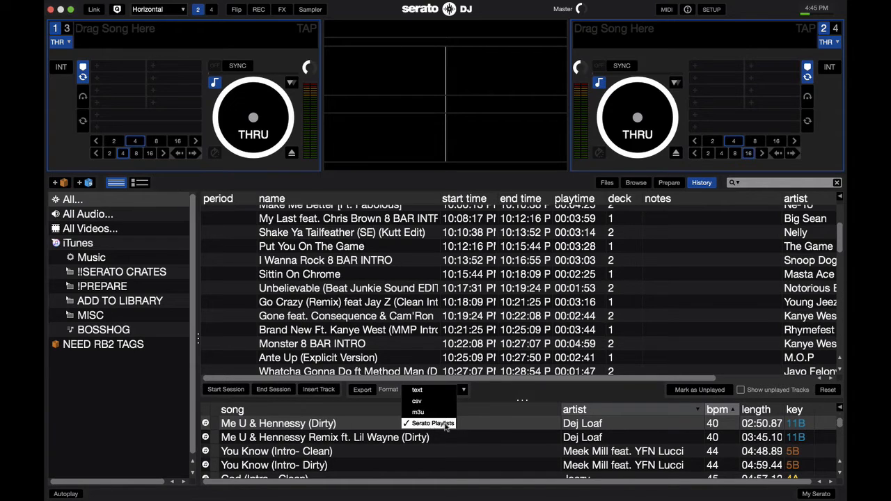
pyautogui.click(474, 330)
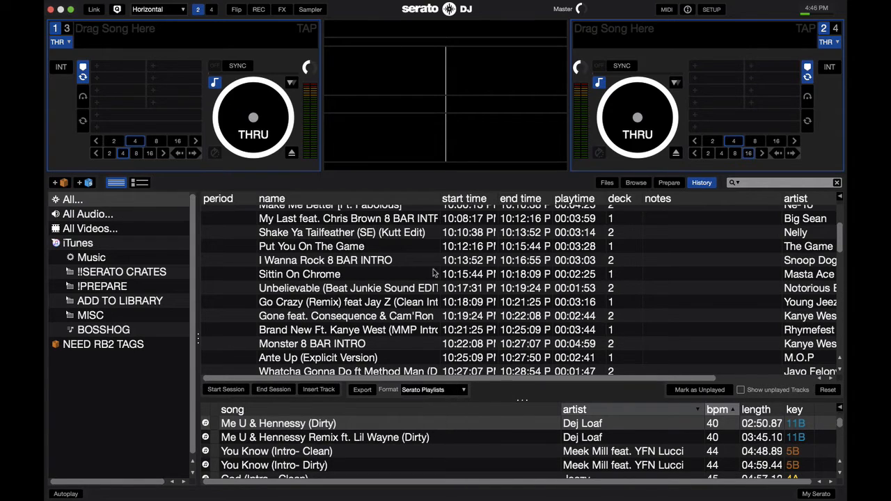
# Step: Return to the start of the history list and collapse the 12/24/16 session
pyautogui.scroll(-2, 381, 260)
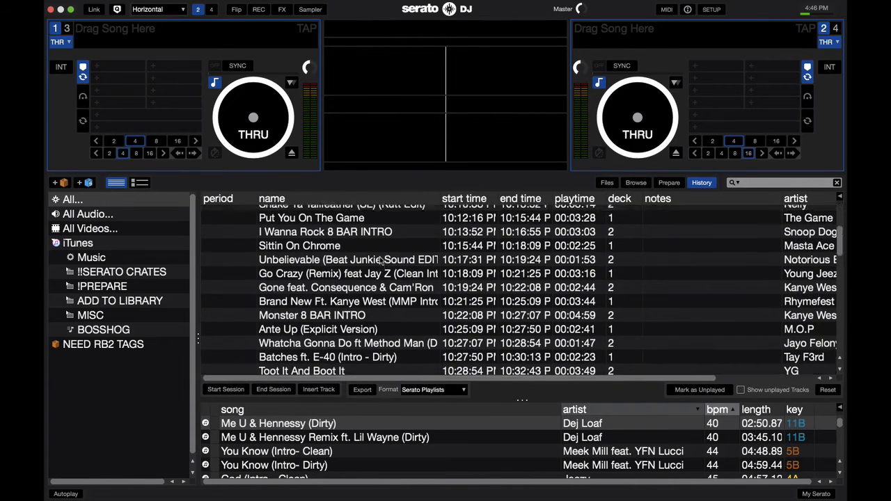
pyautogui.scroll(9, 381, 259)
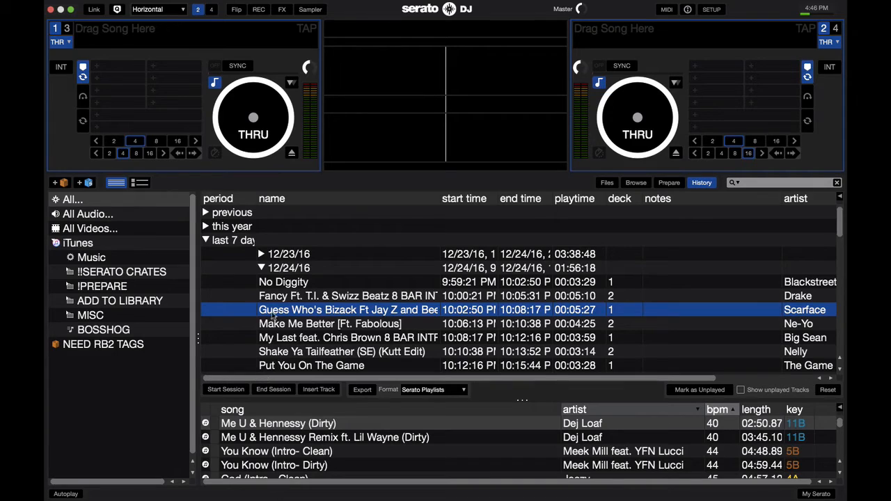
pyautogui.click(261, 268)
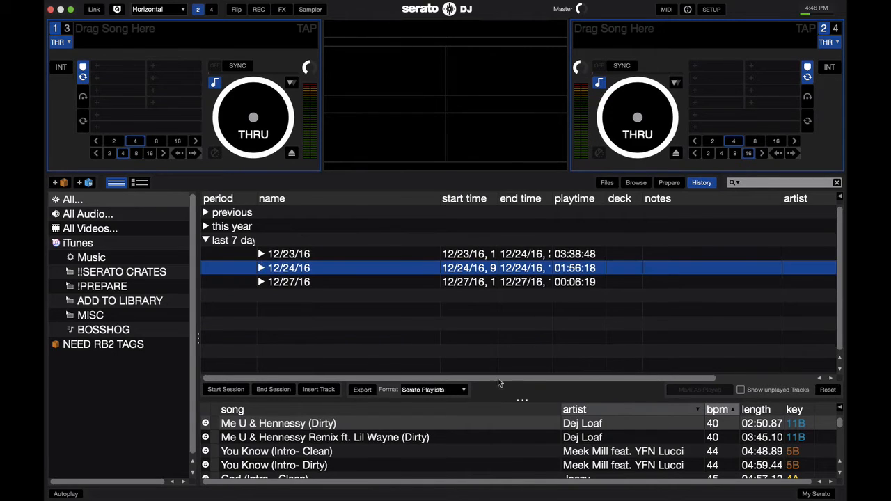
# Step: Show the Prepare panel and reduce its height to give the library track list more room
pyautogui.moveTo(523, 399); pyautogui.dragTo(523, 346)
pyautogui.click(670, 182)
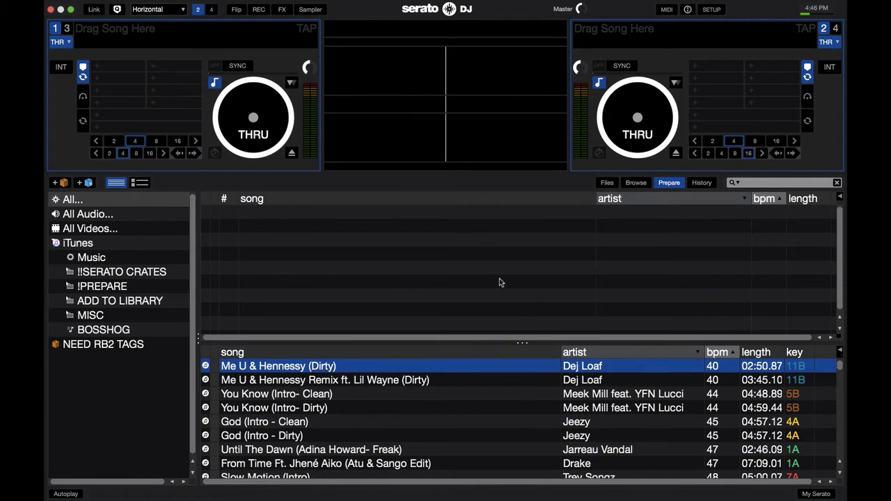
pyautogui.moveTo(519, 341); pyautogui.dragTo(520, 297)
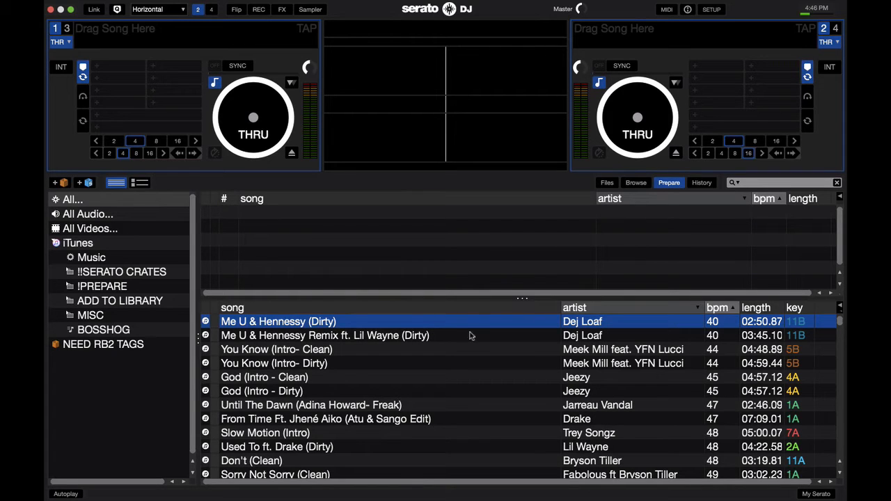
# Step: Find the track "Devastated (HMC Intro- Dirty)" in the library and load it onto deck 1
pyautogui.scroll(-10, 433, 351)
pyautogui.scroll(-2, 433, 350)
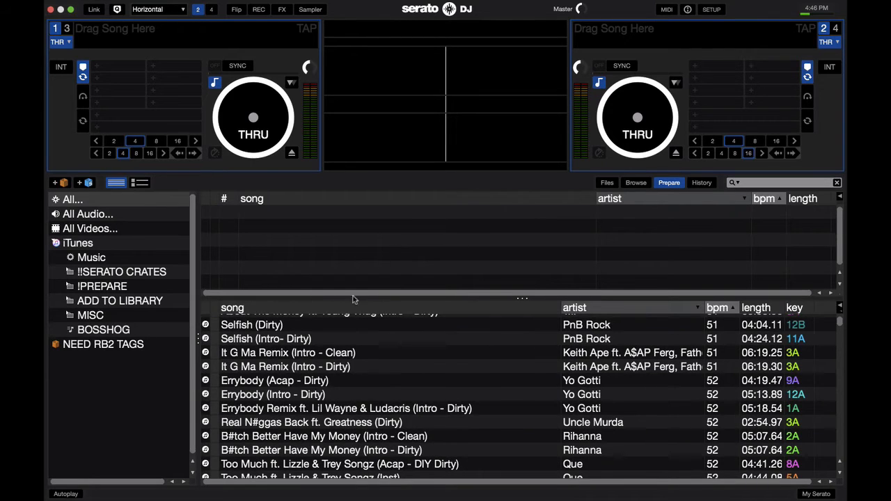
pyautogui.click(327, 407)
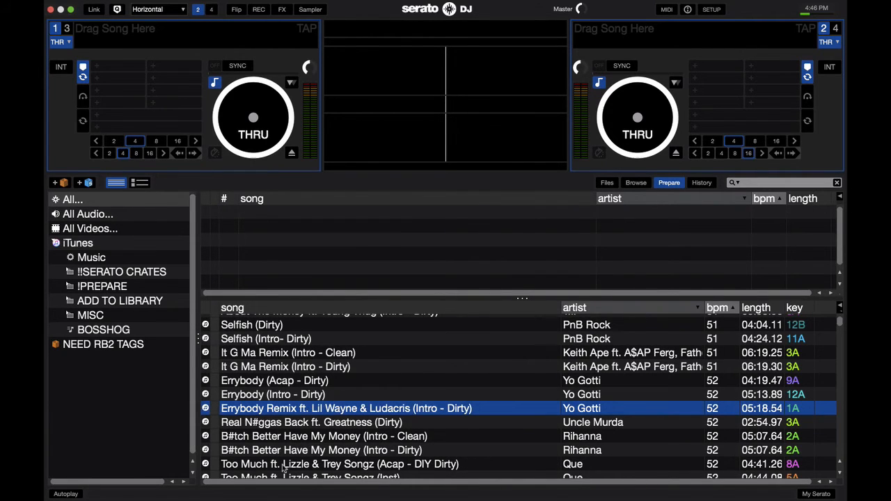
pyautogui.scroll(-15, 353, 473)
pyautogui.click(410, 434)
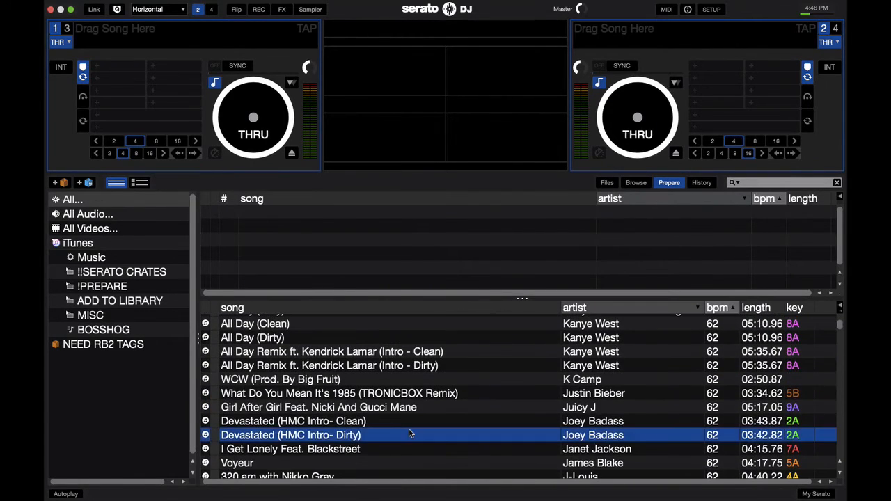
pyautogui.hotkey('shift', 'Left')
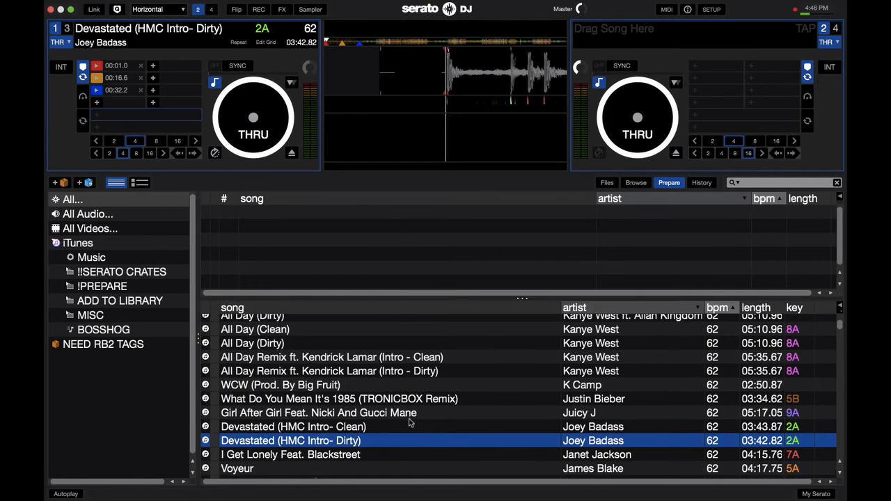
# Step: Load the track "Anywhere 8 Bar Intro" by 112 from the library onto deck 2
pyautogui.scroll(-5, 410, 434)
pyautogui.click(387, 457)
pyautogui.hotkey('shift', 'Right')
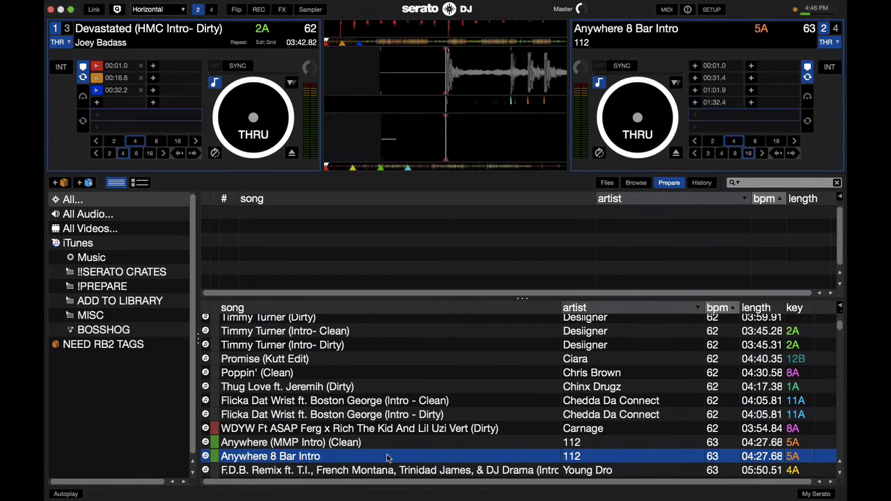
# Step: Select "Sanctified (ft. Kanye West & Big Sean)" in the library and look through the 63 BPM tracks around it
pyautogui.scroll(-5, 388, 457)
pyautogui.scroll(-3, 388, 457)
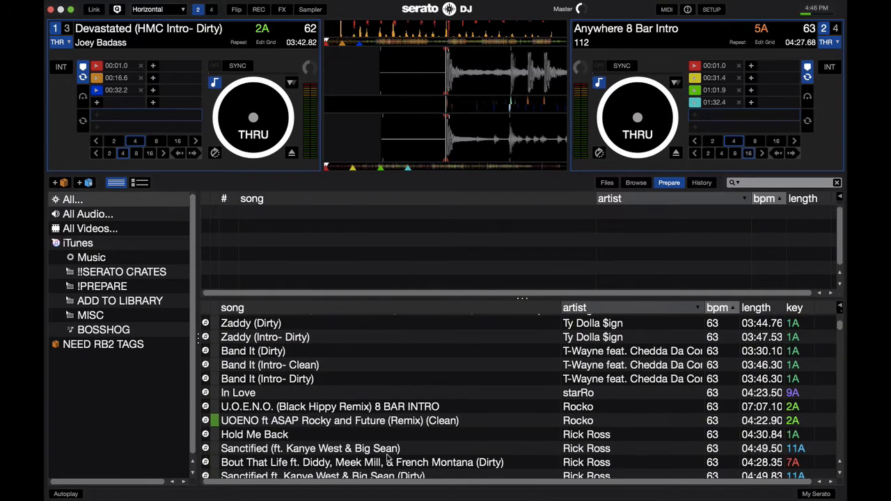
pyautogui.click(369, 437)
pyautogui.click(371, 450)
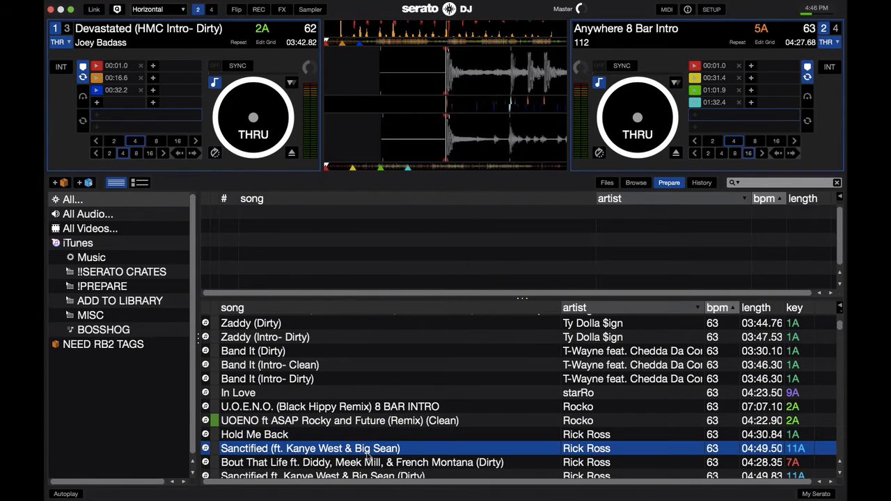
pyautogui.scroll(-2, 373, 456)
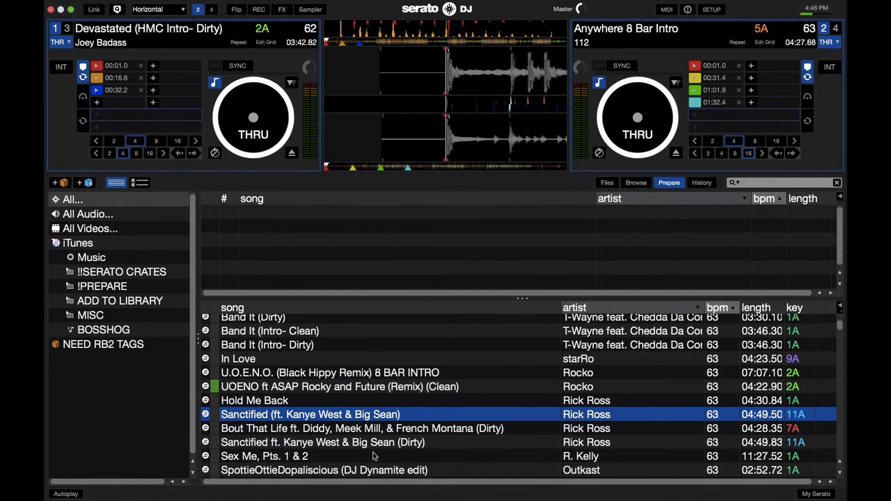
pyautogui.scroll(-3, 373, 456)
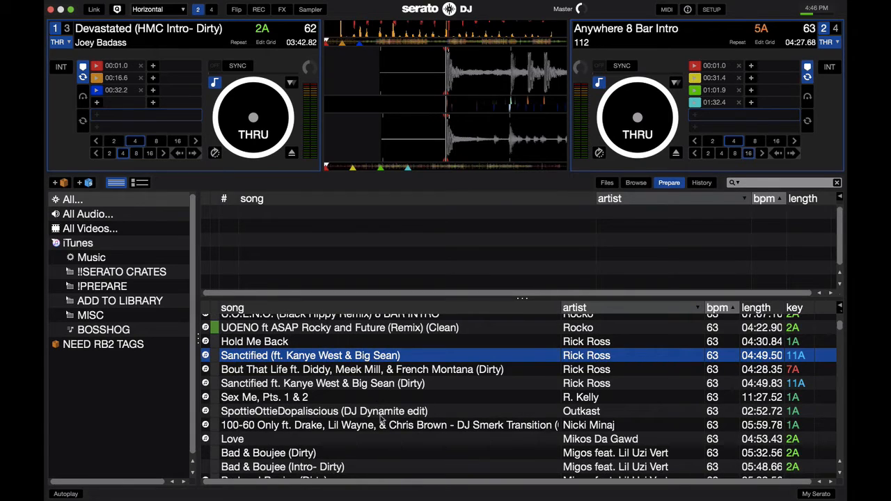
# Step: Add "Sanctified (ft. Kanye West & Big Sean)", "SpottieOttieDopaliscious (DJ Dynamite edit)" and "Bad & Boujee (Intro- Dirty)" from the library to the Prepare list
pyautogui.click(382, 415)
pyautogui.click(376, 455)
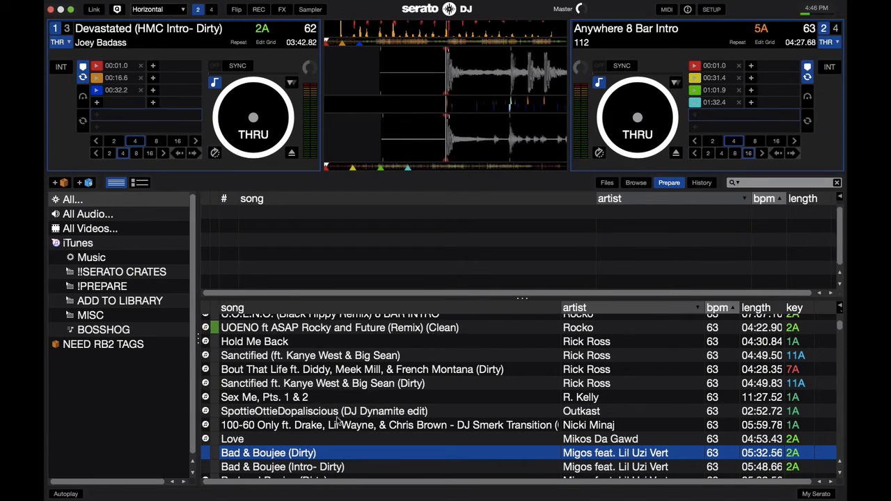
pyautogui.moveTo(339, 356); pyautogui.dragTo(369, 238)
pyautogui.moveTo(352, 414); pyautogui.dragTo(408, 254)
pyautogui.click(361, 455)
pyautogui.moveTo(355, 469); pyautogui.dragTo(410, 247)
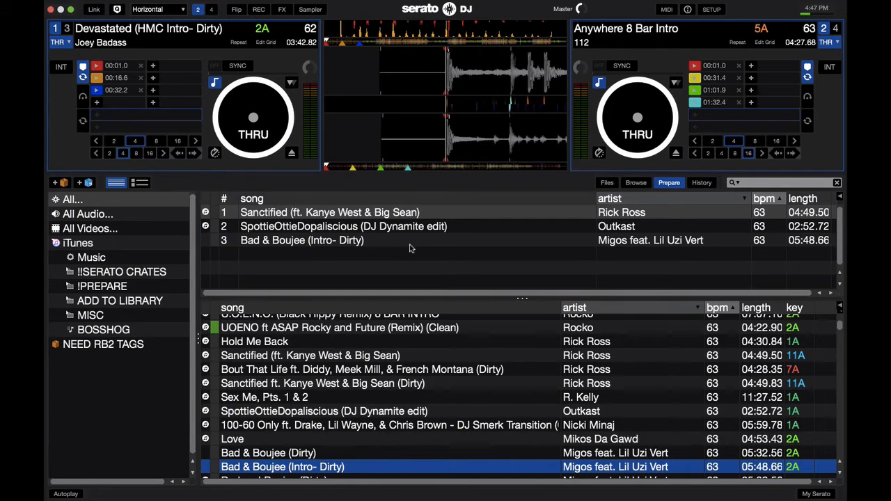
# Step: Add the library track "Bad and Boujee (Dirty)" to the Prepare list and remove it from the list again
pyautogui.click(354, 451)
pyautogui.press('Down')
pyautogui.press('Down')
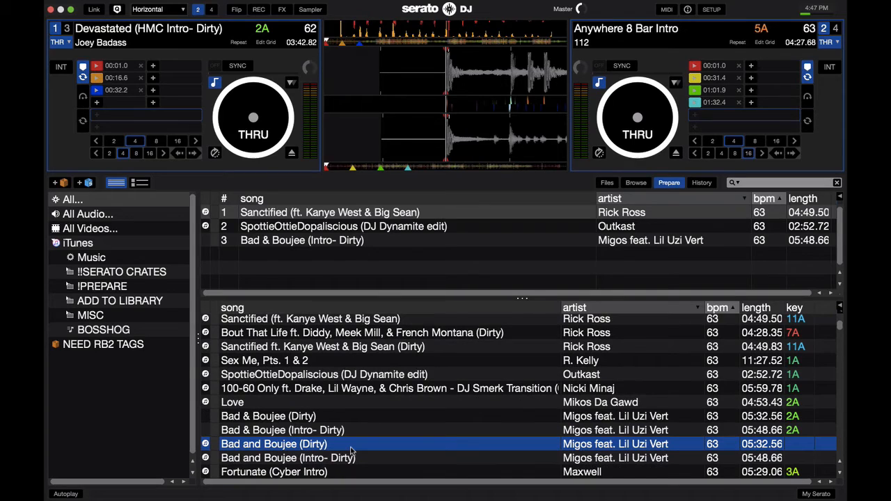
pyautogui.press('super+p')
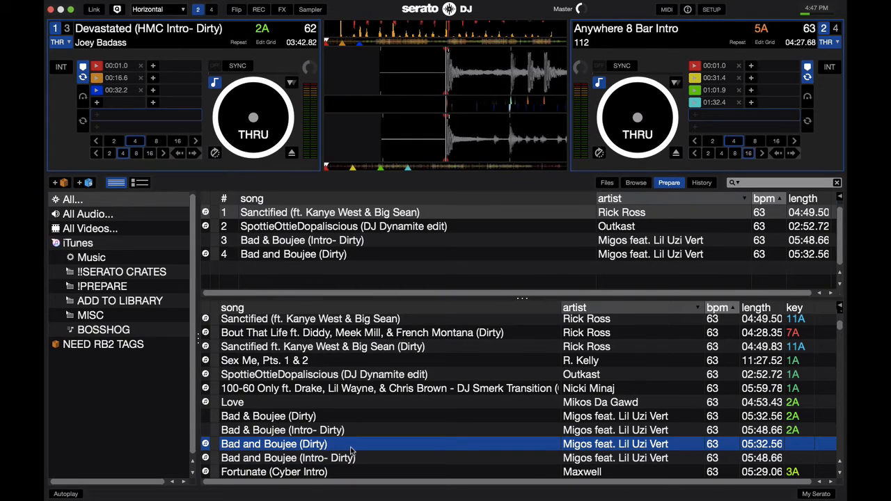
pyautogui.click(369, 256)
pyautogui.press('BackSpace')
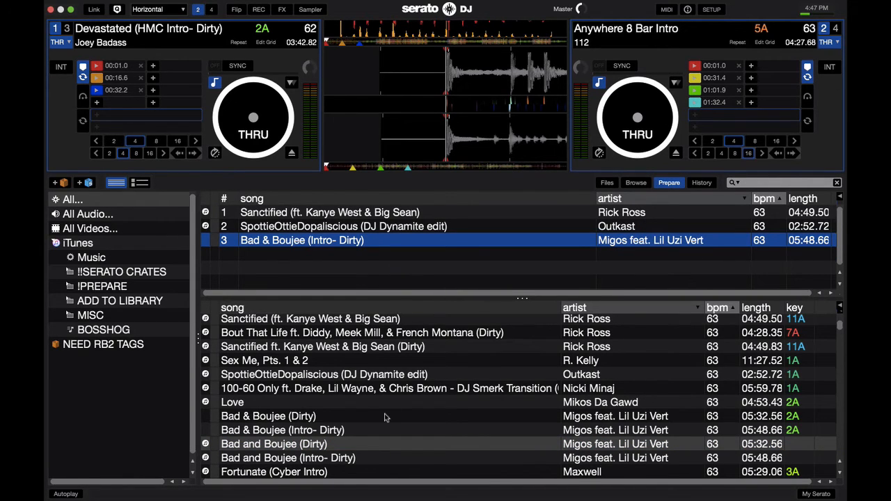
# Step: Load "Sanctified (ft. Kanye West & Big Sean)" from the Prepare list onto deck 1
pyautogui.scroll(-5, 384, 413)
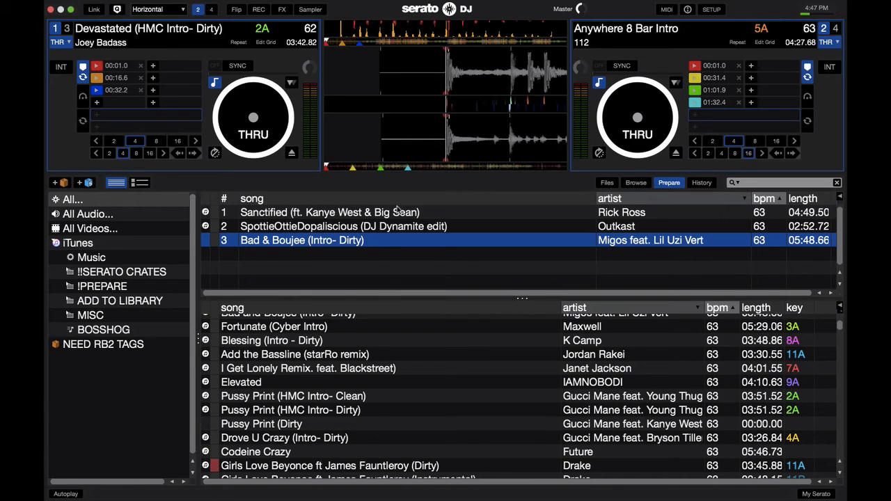
pyautogui.scroll(-1, 402, 398)
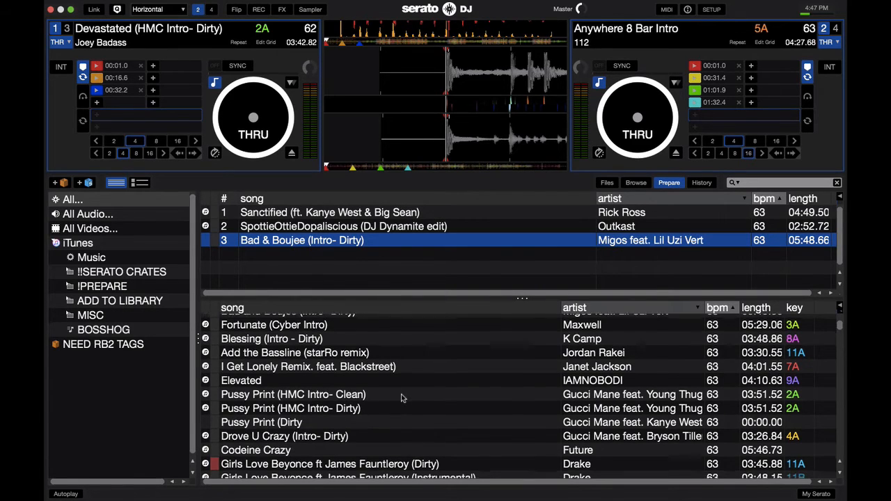
pyautogui.scroll(-5, 401, 398)
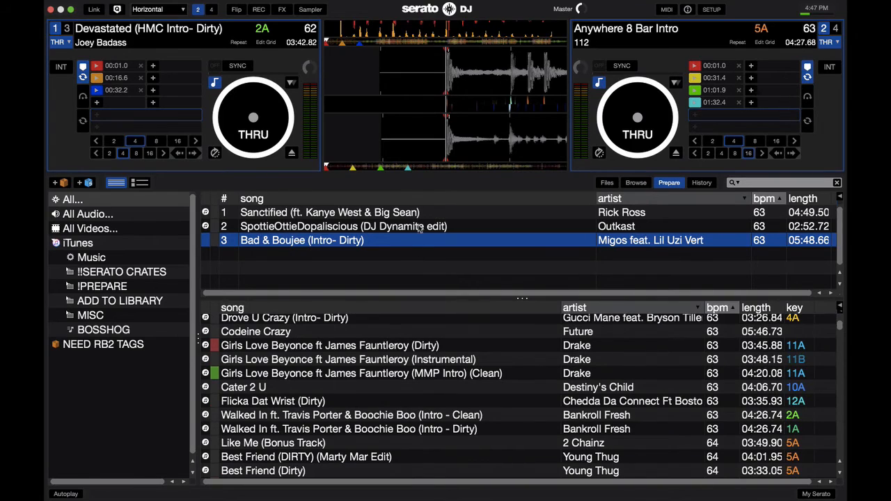
pyautogui.click(385, 215)
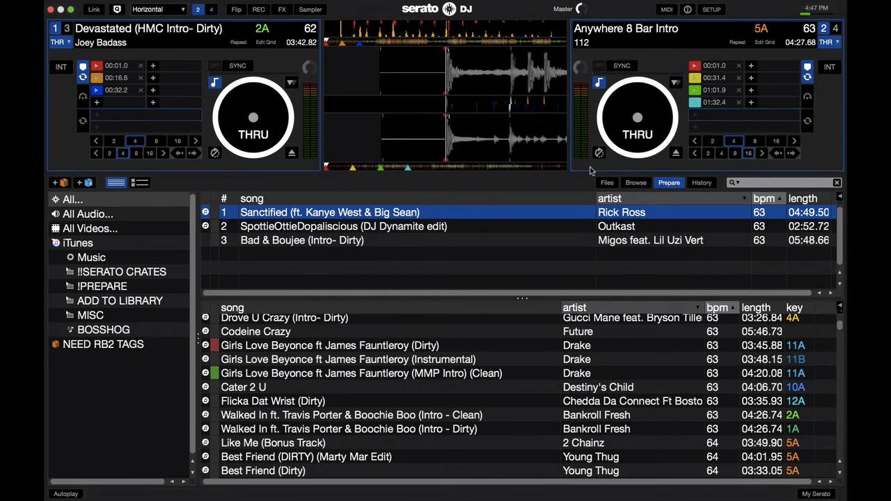
pyautogui.hotkey('shift', 'Left')
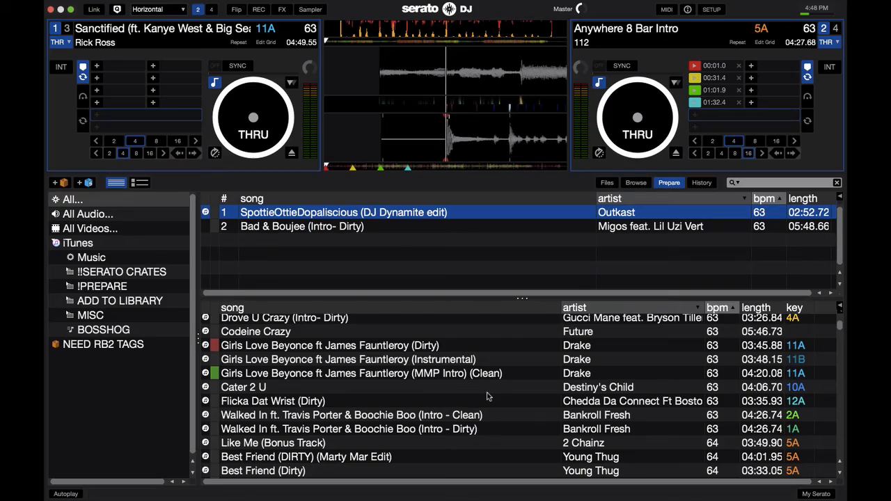
# Step: Look through the 64 and 65 BPM tracks further down the library for more songs
pyautogui.scroll(-5, 487, 397)
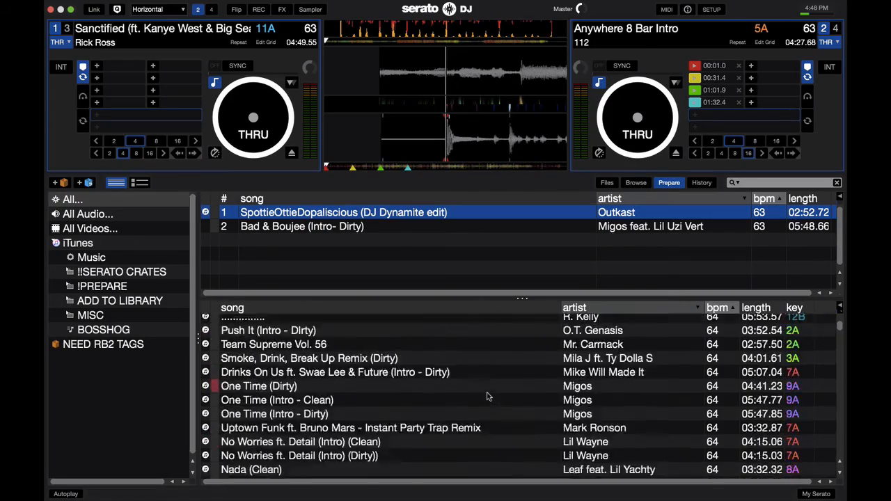
pyautogui.scroll(5, 487, 396)
pyautogui.scroll(-10, 488, 396)
pyautogui.scroll(-10, 487, 396)
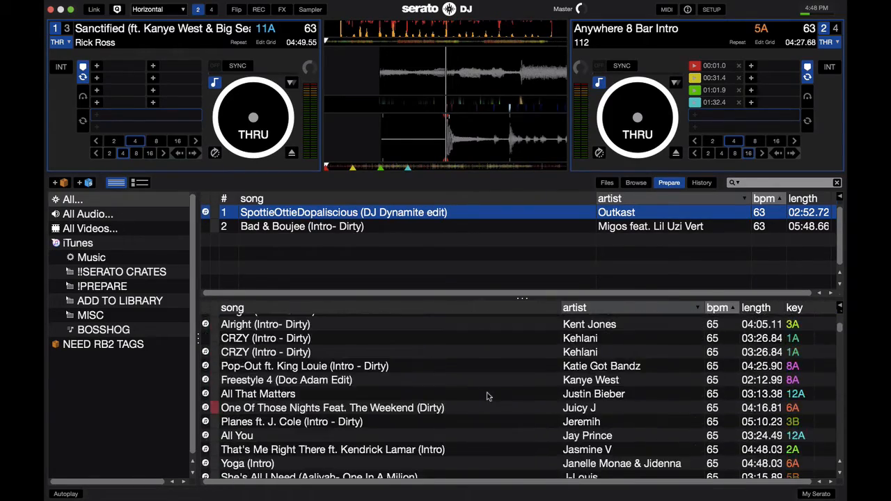